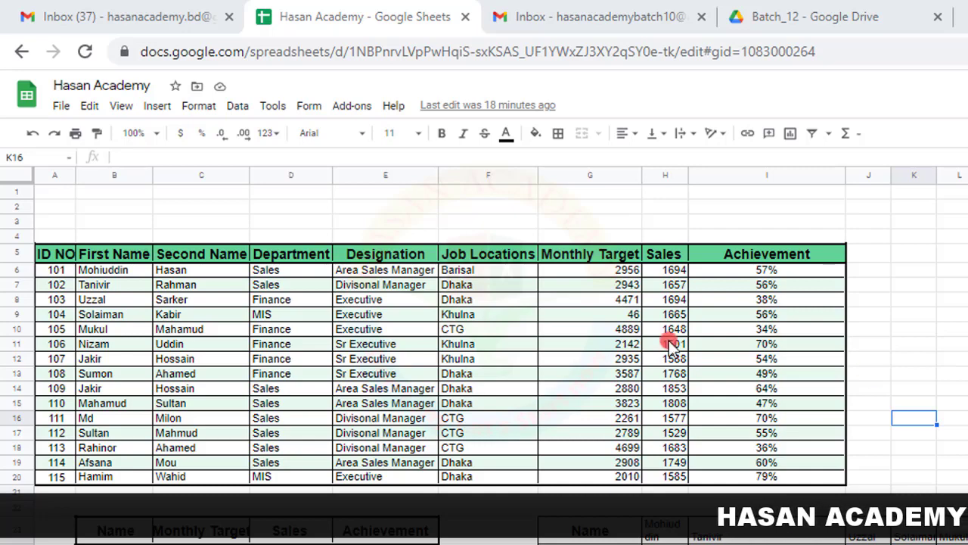
With cell B6 selected, freeze the top row via View > Freeze > 1 row.
{"action": "left_click", "coordinate": [129, 107]}
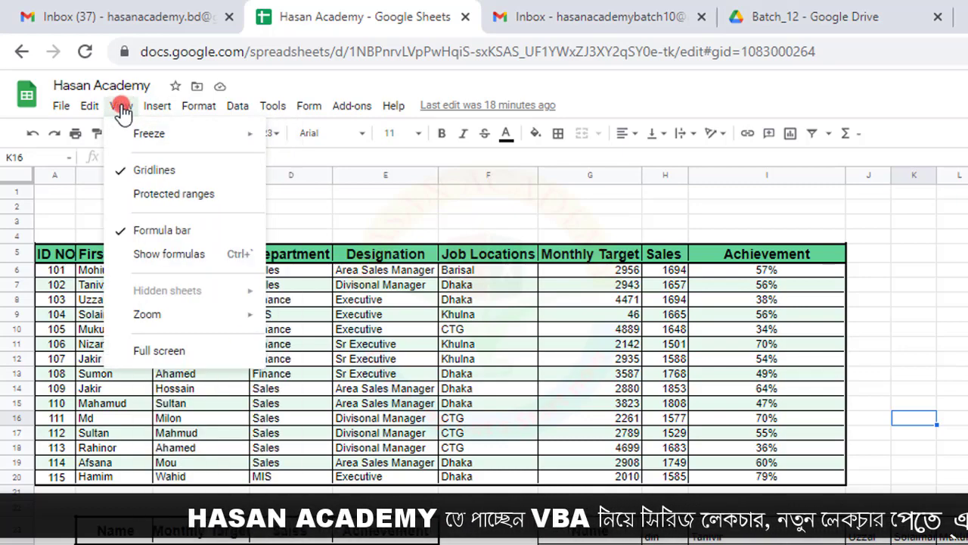
{"action": "mouse_move", "coordinate": [142, 136]}
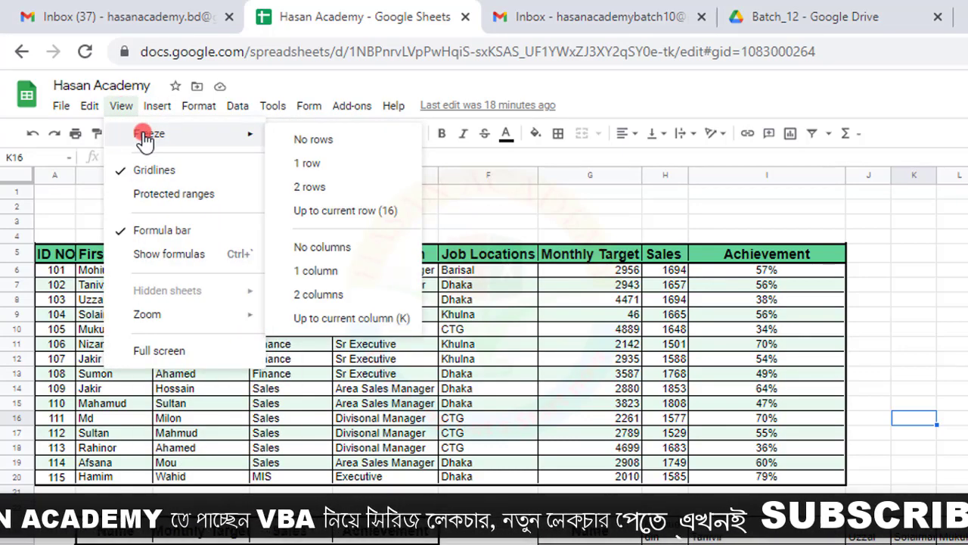
{"action": "left_click", "coordinate": [559, 388]}
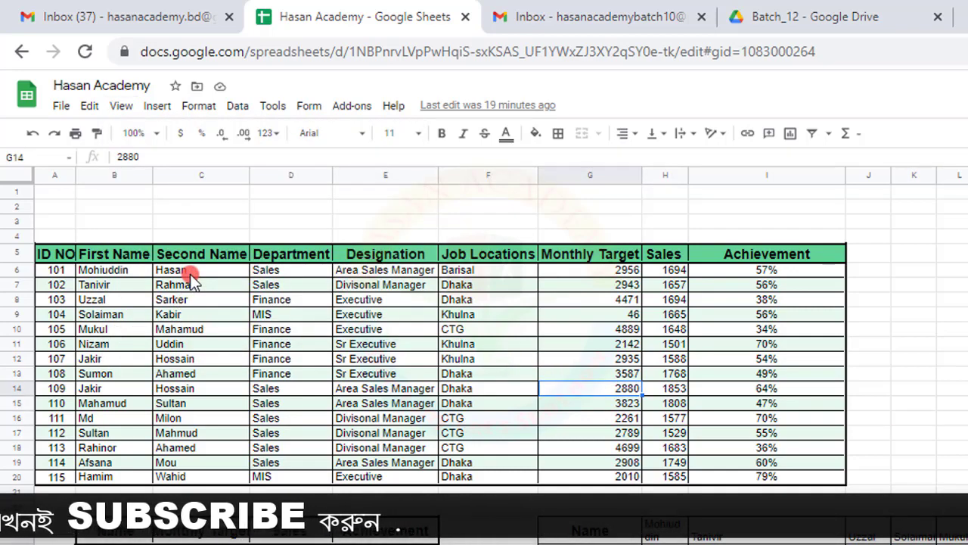
{"action": "left_click", "coordinate": [119, 272]}
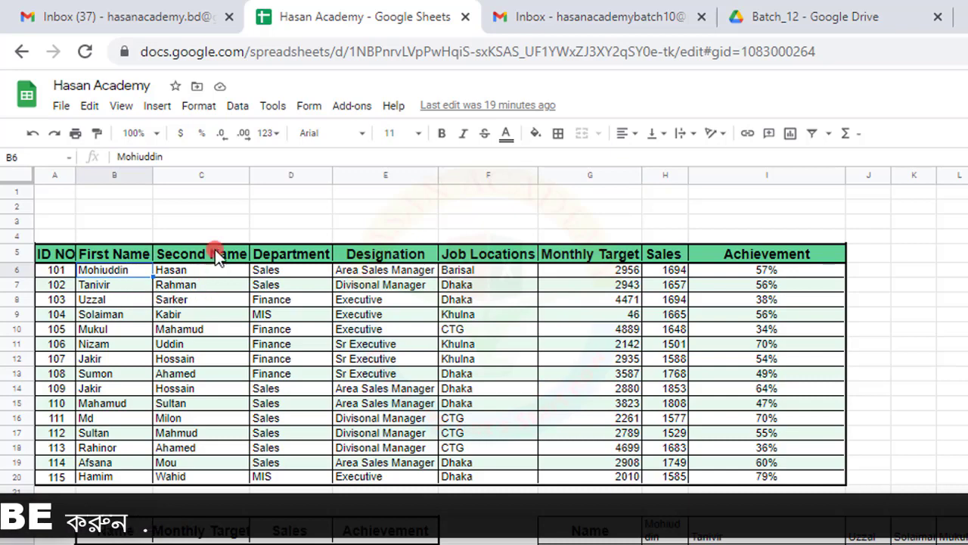
{"action": "left_click", "coordinate": [122, 108]}
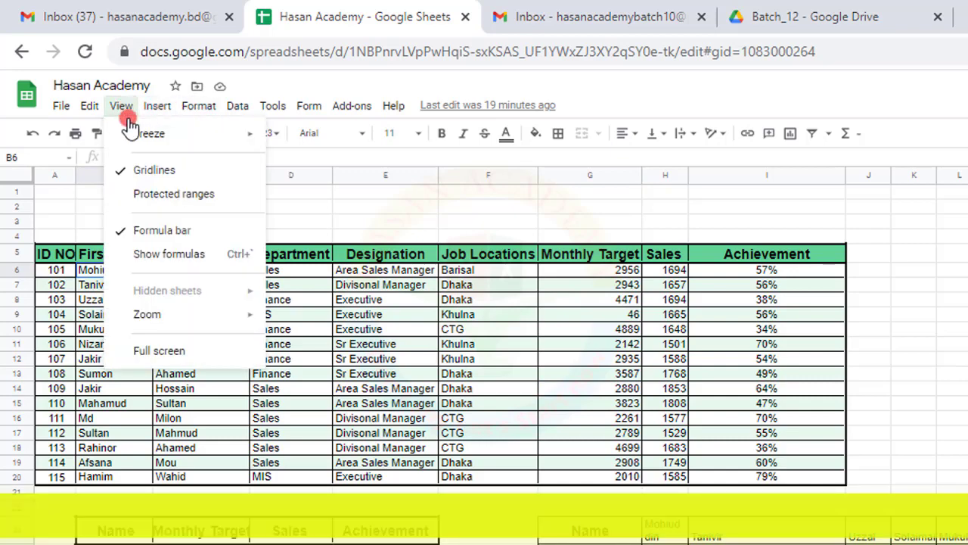
{"action": "mouse_move", "coordinate": [142, 133]}
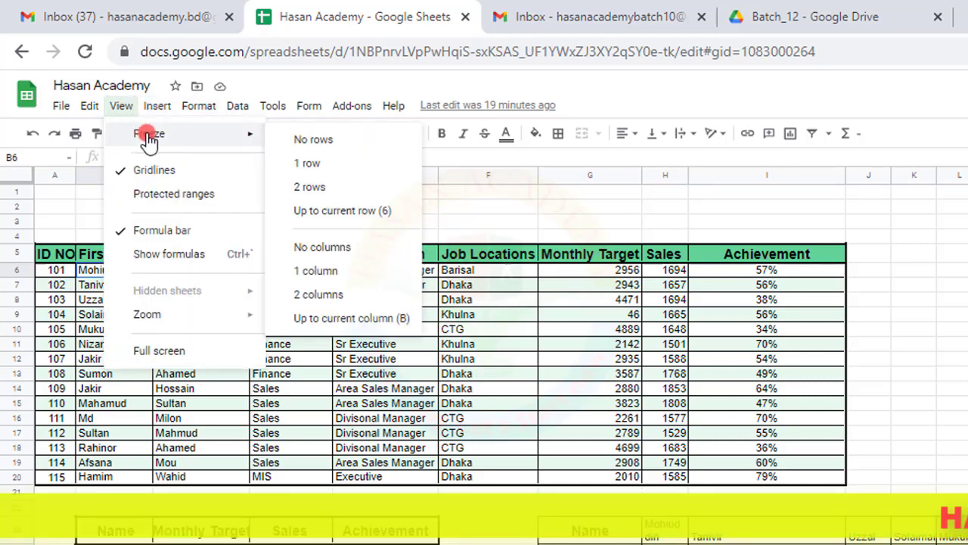
{"action": "left_click", "coordinate": [312, 168]}
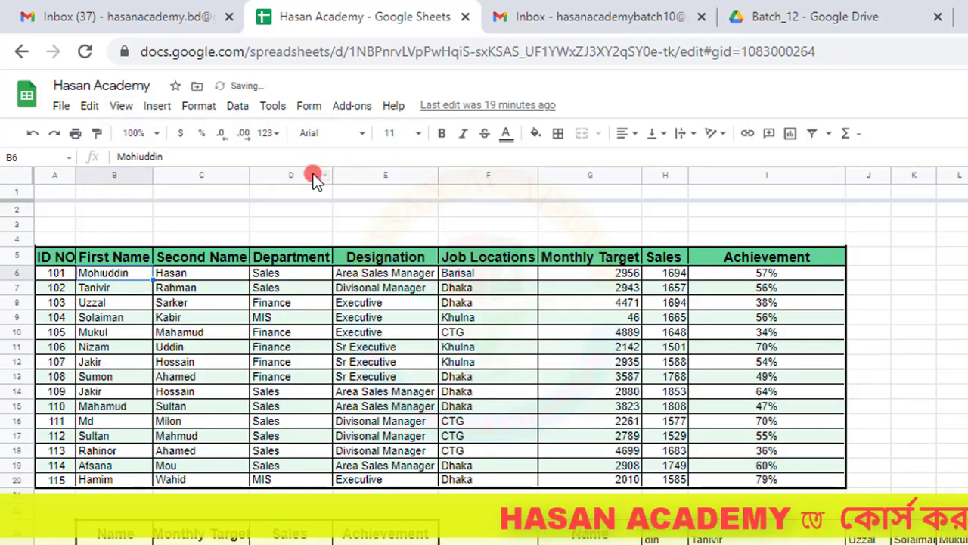
Freeze column A with View > Freeze > 1 column.
{"action": "left_click", "coordinate": [223, 316]}
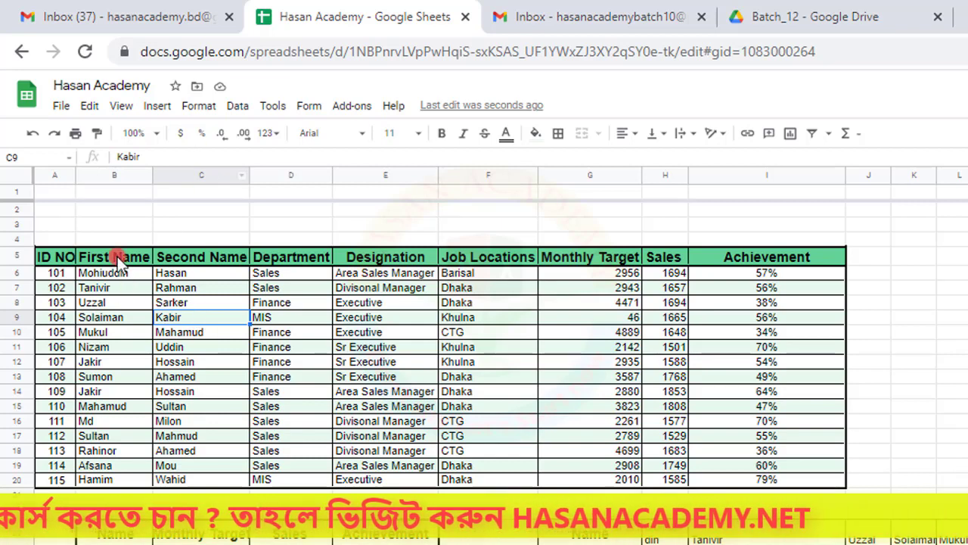
{"action": "left_click", "coordinate": [121, 106]}
{"action": "mouse_move", "coordinate": [235, 141]}
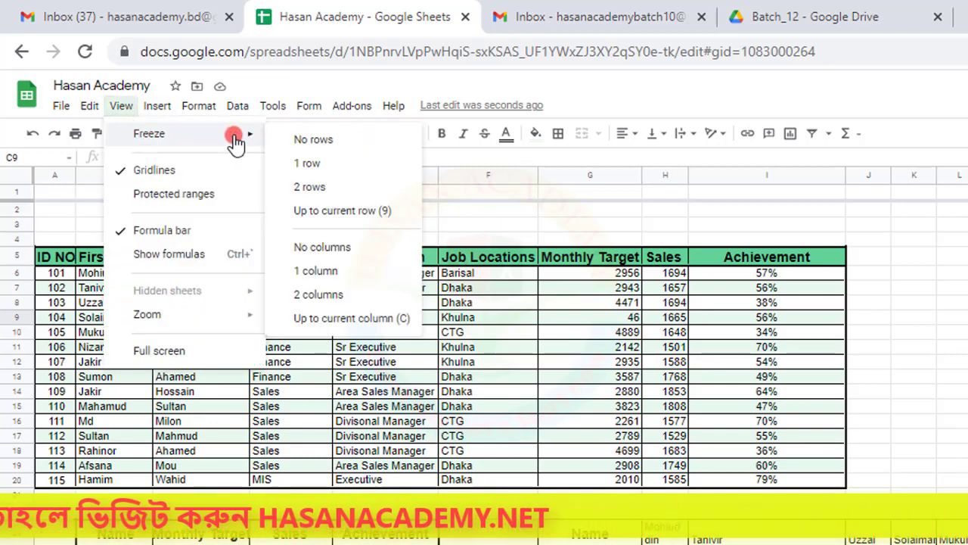
{"action": "left_click", "coordinate": [335, 274]}
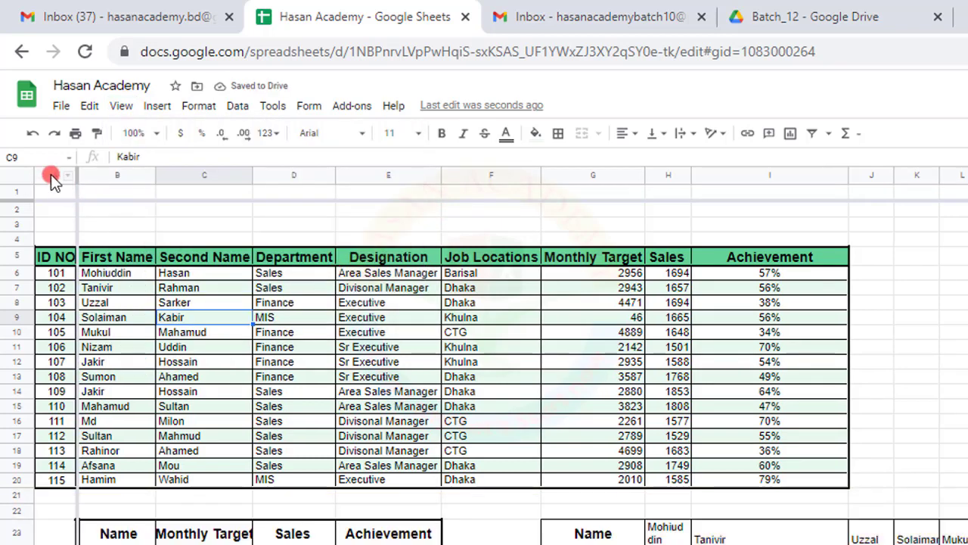
Select column A, row 1 and cell B4, then scroll down and back up to check the freeze.
{"action": "left_click", "coordinate": [51, 174]}
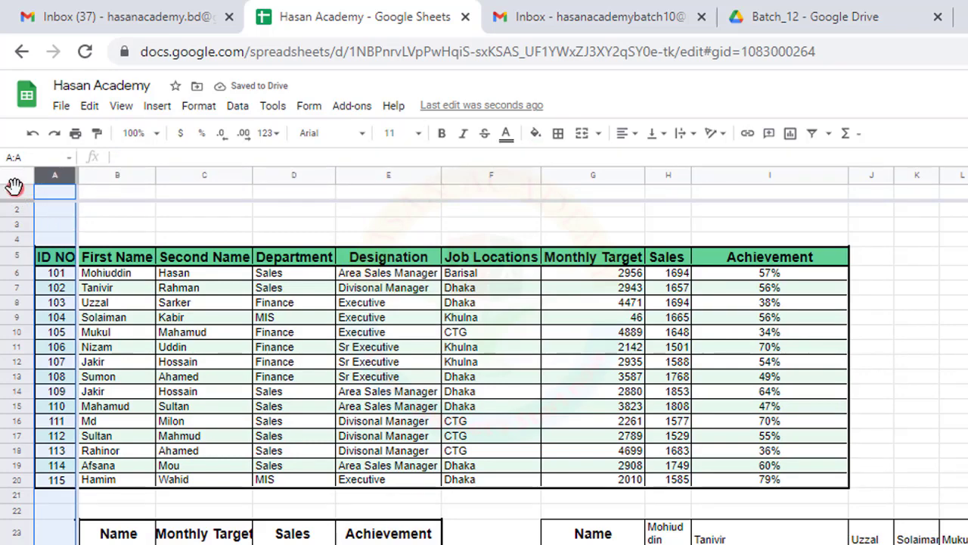
{"action": "left_click", "coordinate": [14, 191]}
{"action": "left_click", "coordinate": [134, 241]}
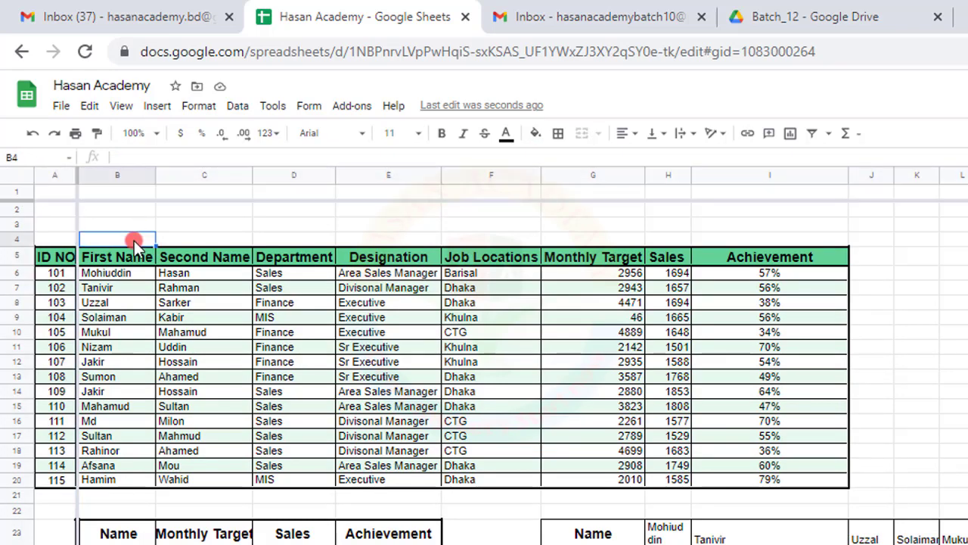
{"action": "scroll", "coordinate": [200, 383], "scroll_direction": "down", "scroll_amount": 3}
{"action": "scroll", "coordinate": [203, 382], "scroll_direction": "up", "scroll_amount": 2}
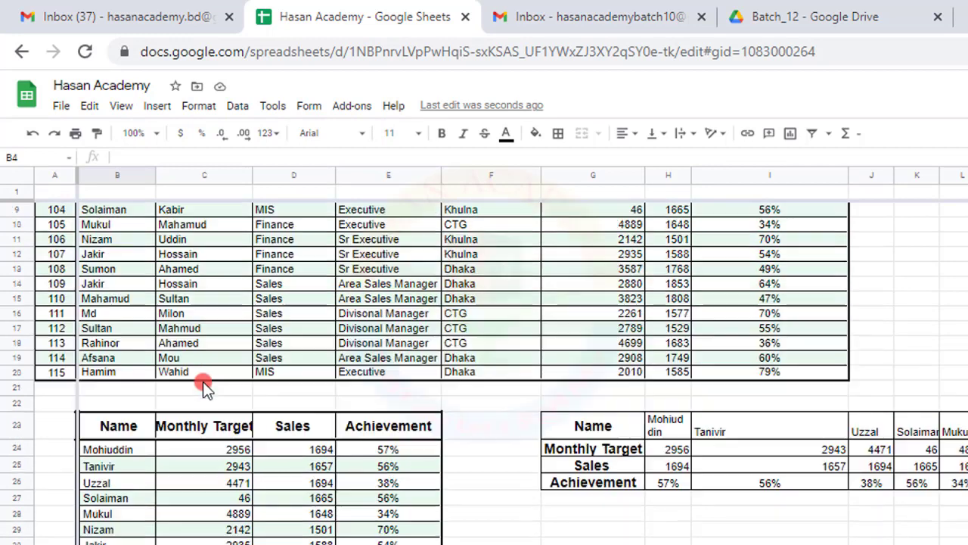
{"action": "scroll", "coordinate": [200, 378], "scroll_direction": "up", "scroll_amount": 3}
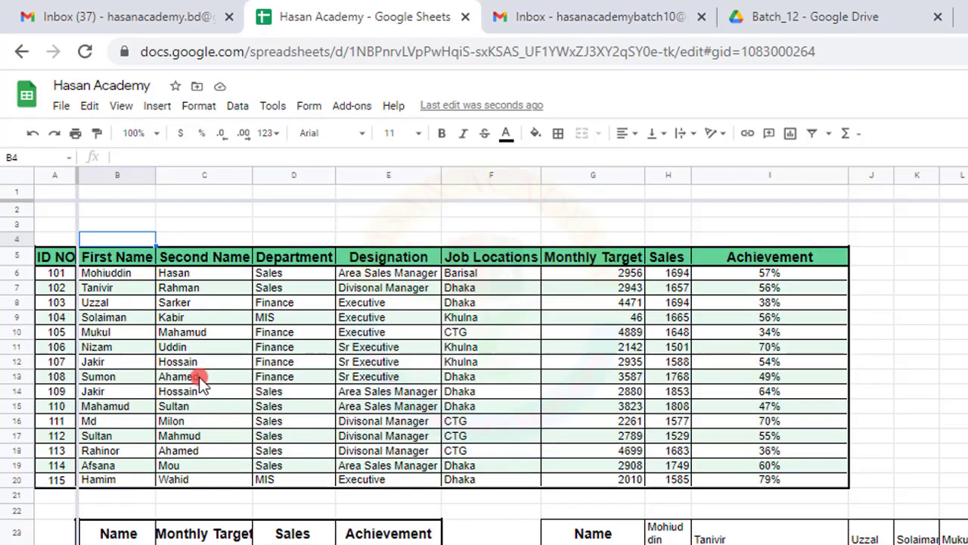
From the first-name cell, unfreeze all rows with View > Freeze > No rows.
{"action": "left_click", "coordinate": [112, 276]}
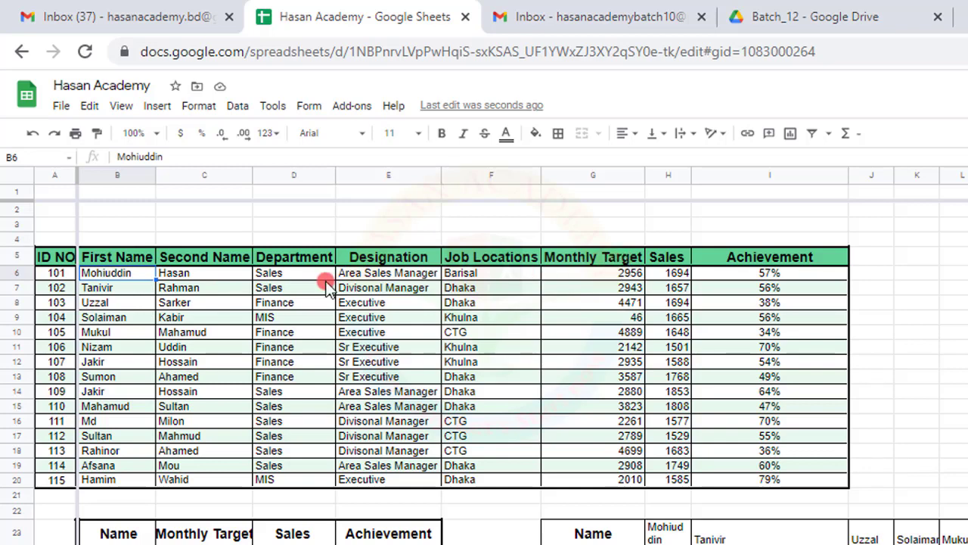
{"action": "left_click", "coordinate": [121, 106]}
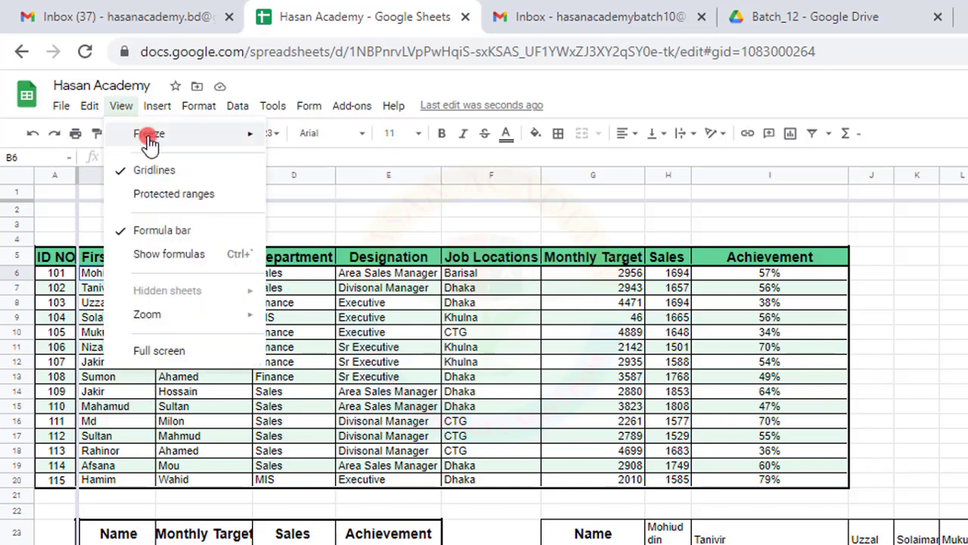
{"action": "mouse_move", "coordinate": [148, 133]}
{"action": "left_click", "coordinate": [295, 144]}
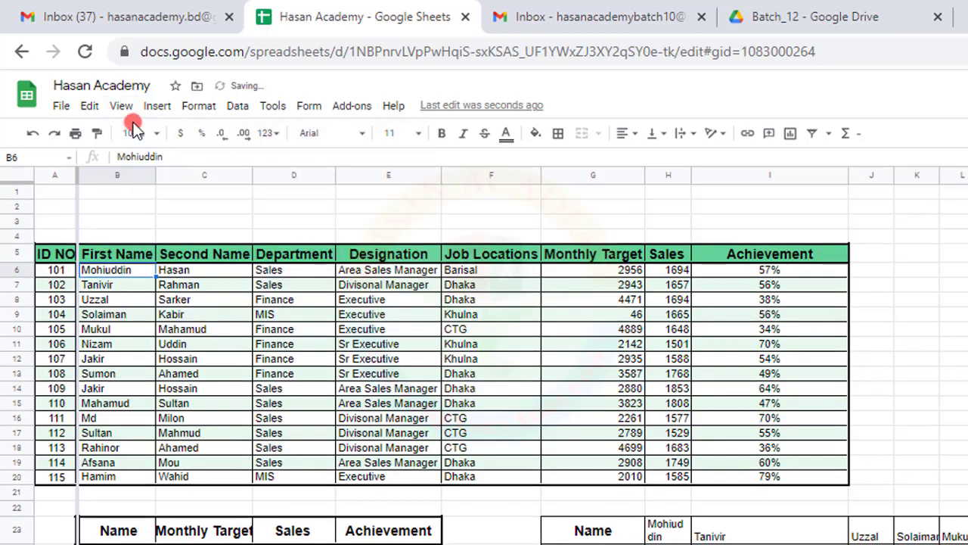
Unfreeze the columns with No columns and bring the Freeze choices up again.
{"action": "left_click", "coordinate": [121, 107]}
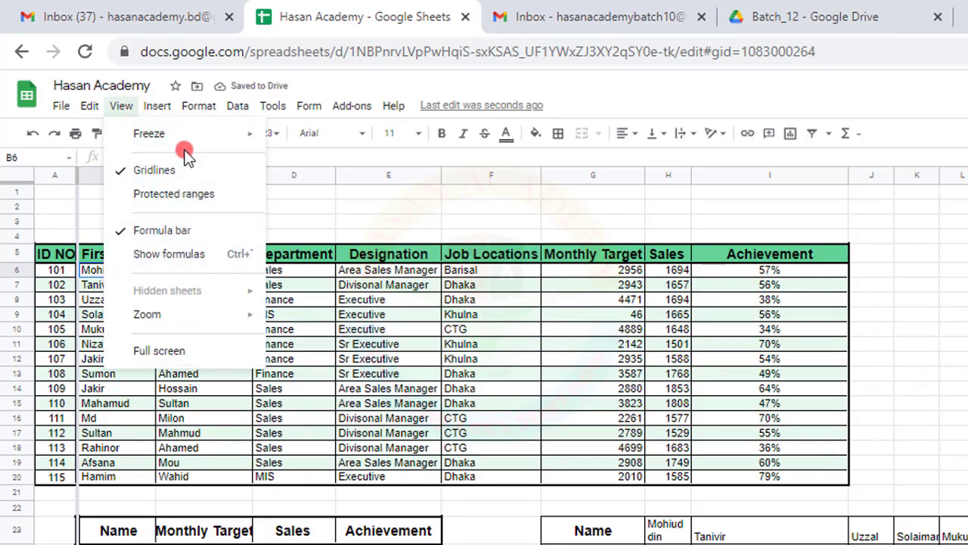
{"action": "mouse_move", "coordinate": [186, 136]}
{"action": "left_click", "coordinate": [307, 255]}
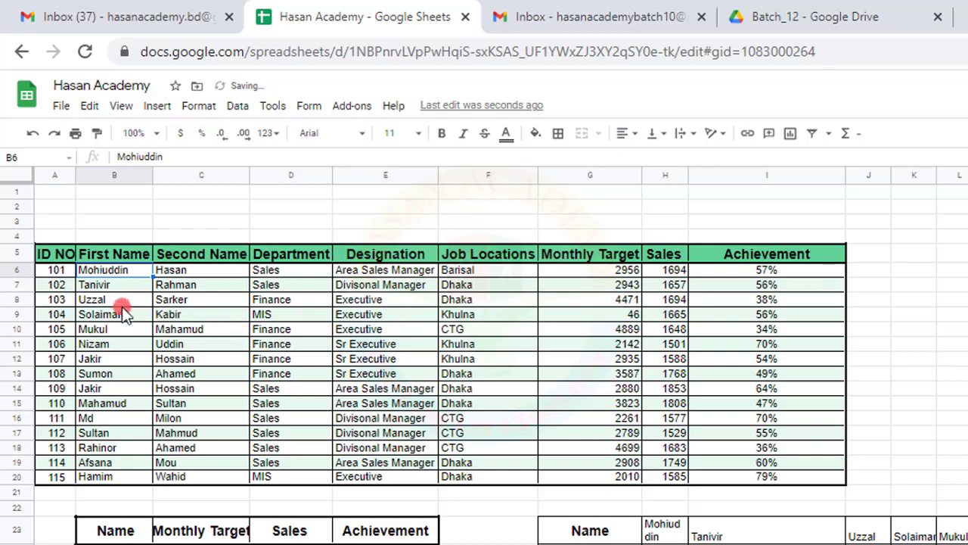
{"action": "left_click", "coordinate": [121, 107]}
{"action": "mouse_move", "coordinate": [179, 134]}
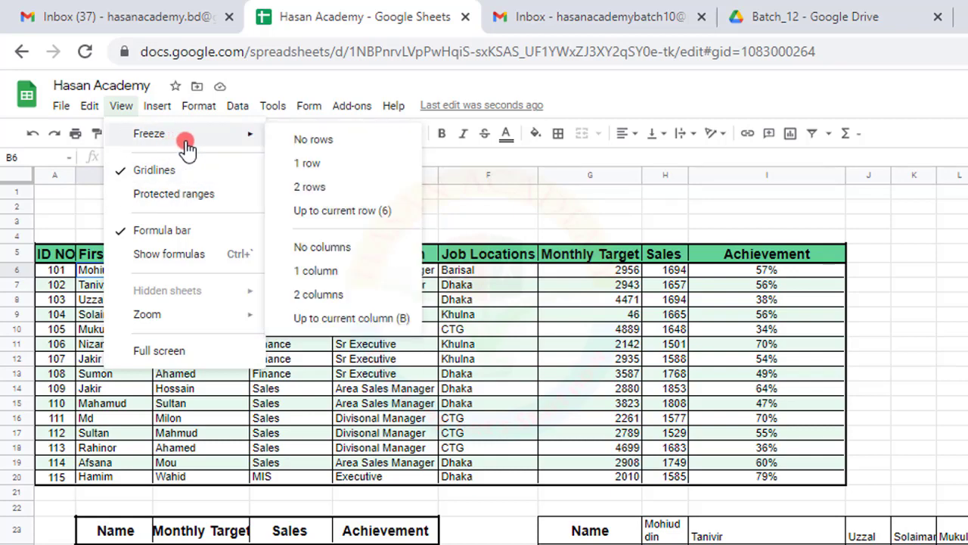
Choose Freeze > 2 rows, then Freeze > 2 columns to lock rows 1–2 and columns A–B.
{"action": "left_click", "coordinate": [313, 189]}
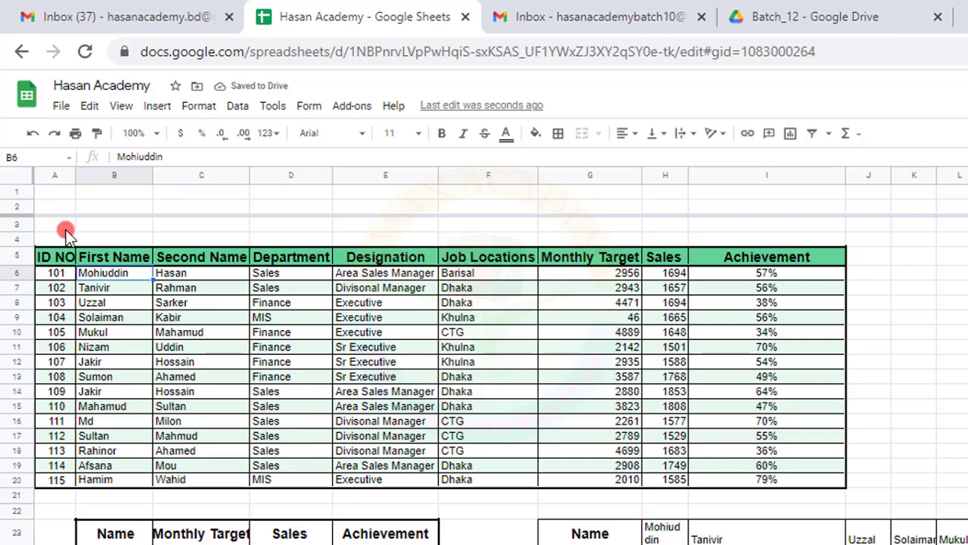
{"action": "left_click", "coordinate": [119, 106]}
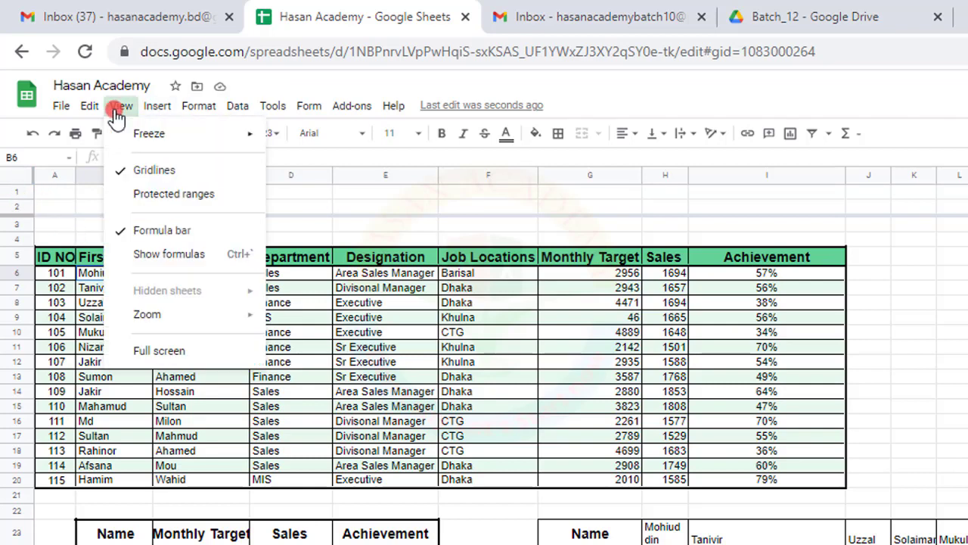
{"action": "mouse_move", "coordinate": [180, 136]}
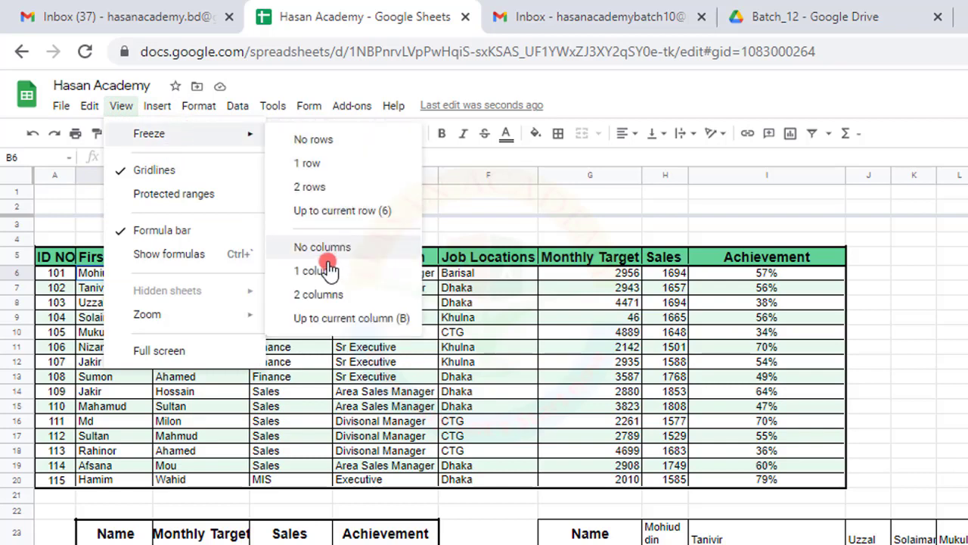
{"action": "left_click", "coordinate": [319, 295]}
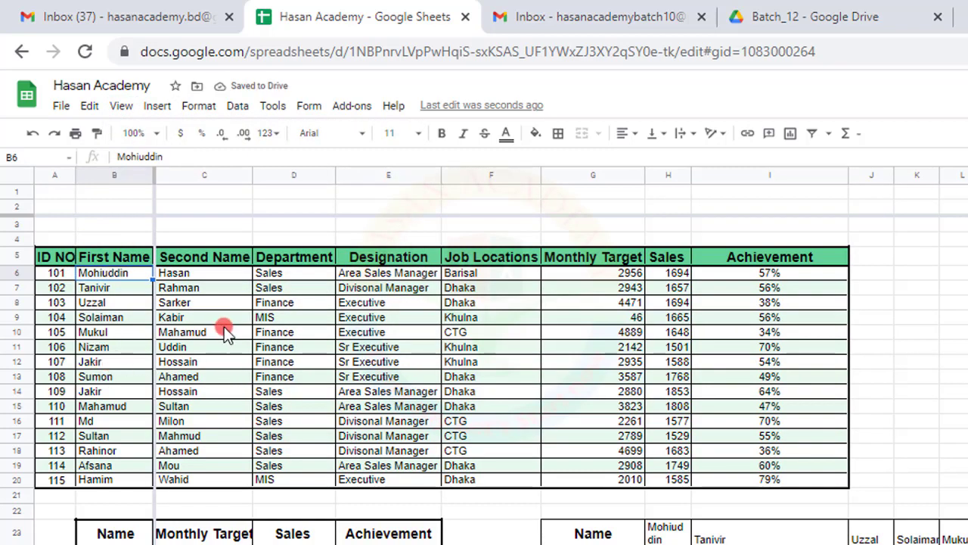
Clear the freeze with View > Freeze > No rows, then No columns.
{"action": "left_click", "coordinate": [123, 108]}
{"action": "mouse_move", "coordinate": [152, 134]}
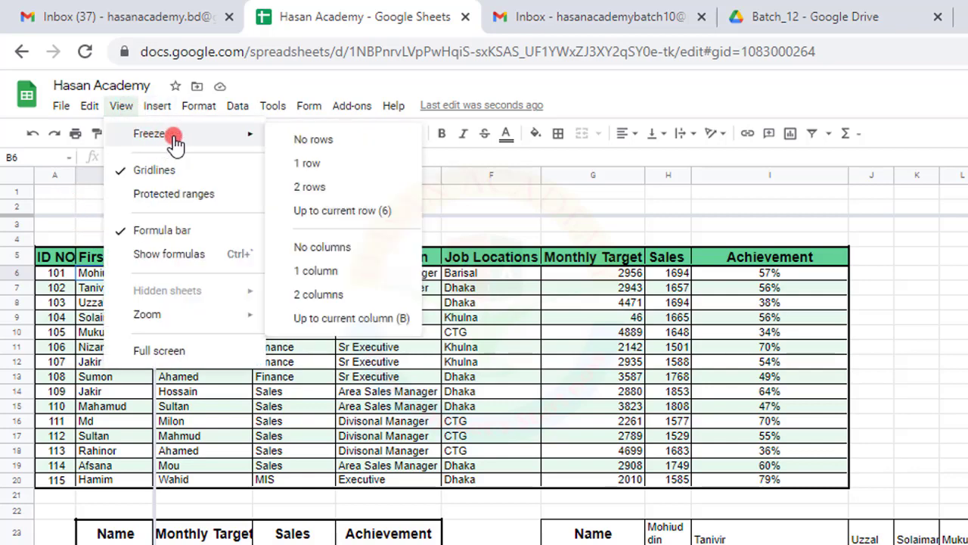
{"action": "left_click", "coordinate": [316, 140]}
{"action": "left_click", "coordinate": [121, 106]}
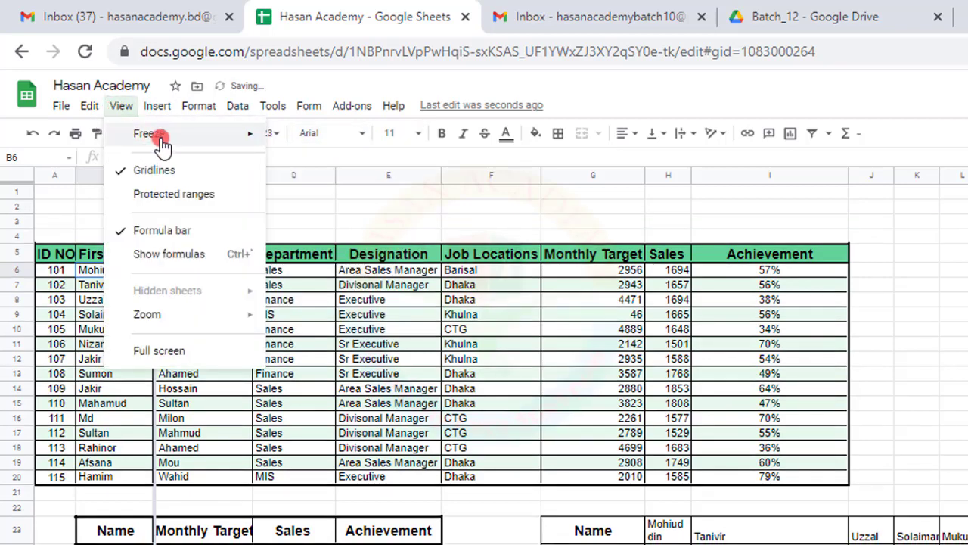
{"action": "mouse_move", "coordinate": [161, 140]}
{"action": "left_click", "coordinate": [303, 246]}
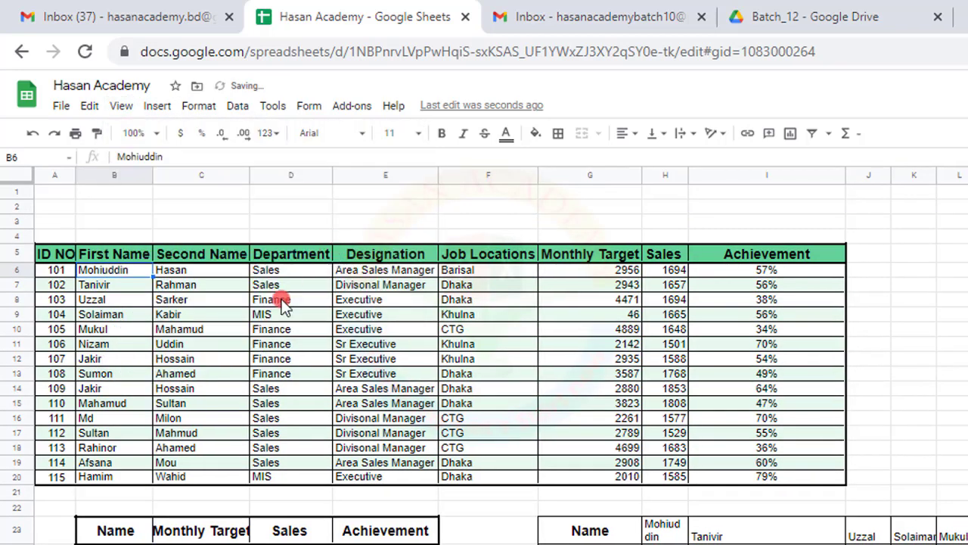
Select rows 1–5 and view the Freeze options without changing anything, then select cell B6.
{"action": "left_click", "coordinate": [273, 314]}
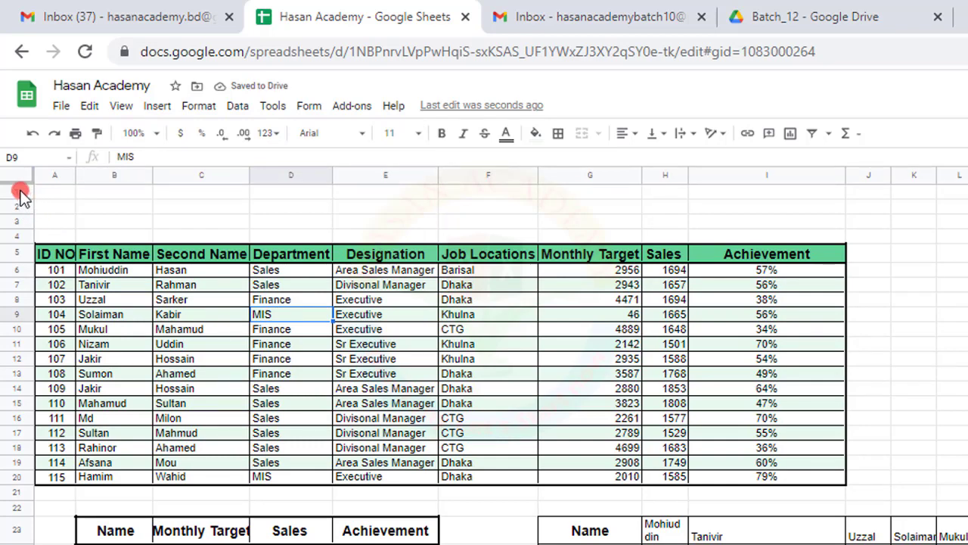
{"action": "left_click_drag", "start_coordinate": [21, 194], "coordinate": [31, 253]}
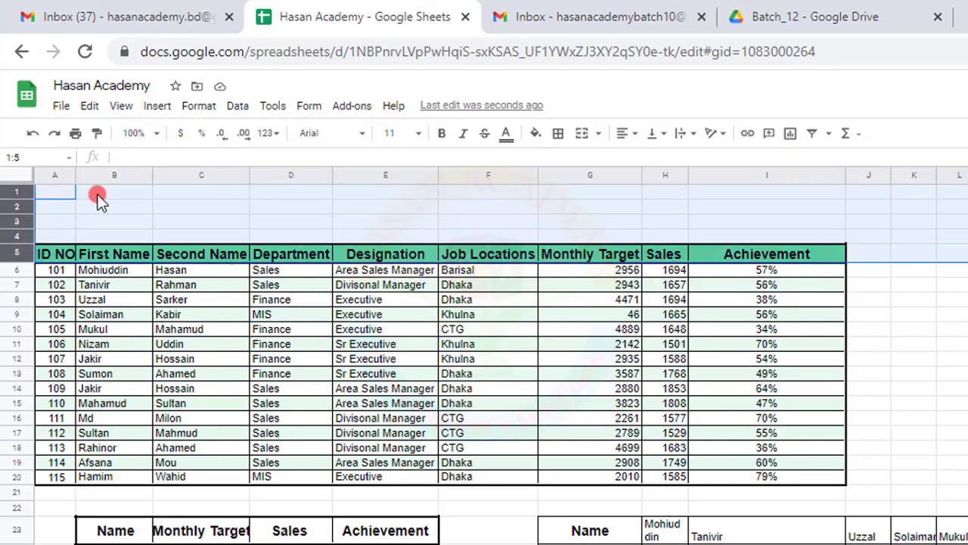
{"action": "left_click", "coordinate": [121, 106]}
{"action": "mouse_move", "coordinate": [141, 133]}
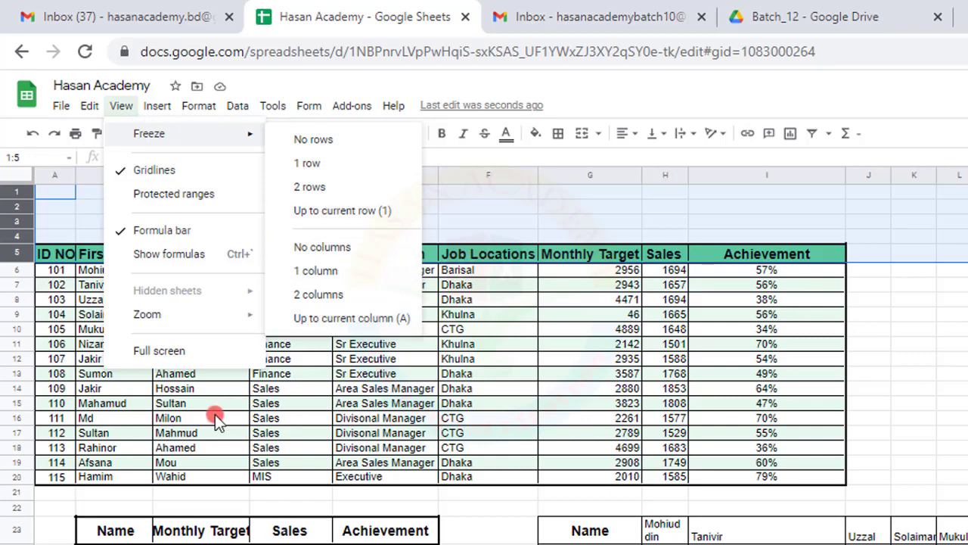
{"action": "left_click", "coordinate": [215, 416]}
{"action": "left_click", "coordinate": [89, 271]}
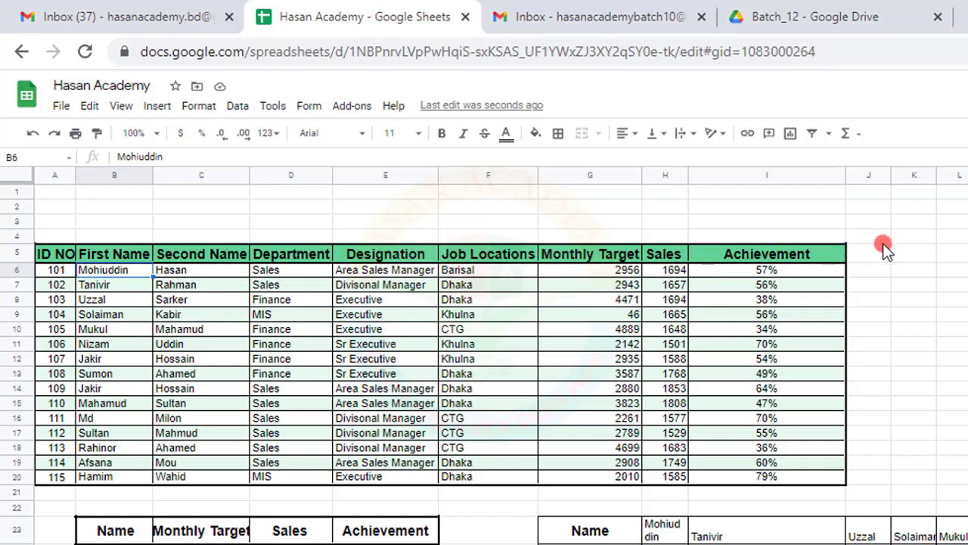
{"action": "left_click", "coordinate": [145, 312]}
{"action": "left_click", "coordinate": [117, 271]}
{"action": "left_click", "coordinate": [121, 108]}
{"action": "mouse_move", "coordinate": [193, 134]}
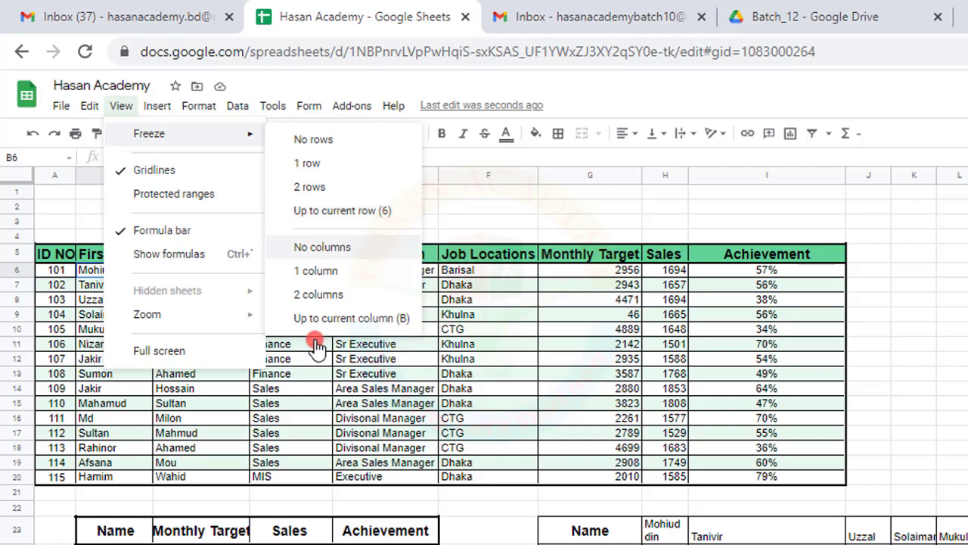
{"action": "left_click", "coordinate": [135, 434]}
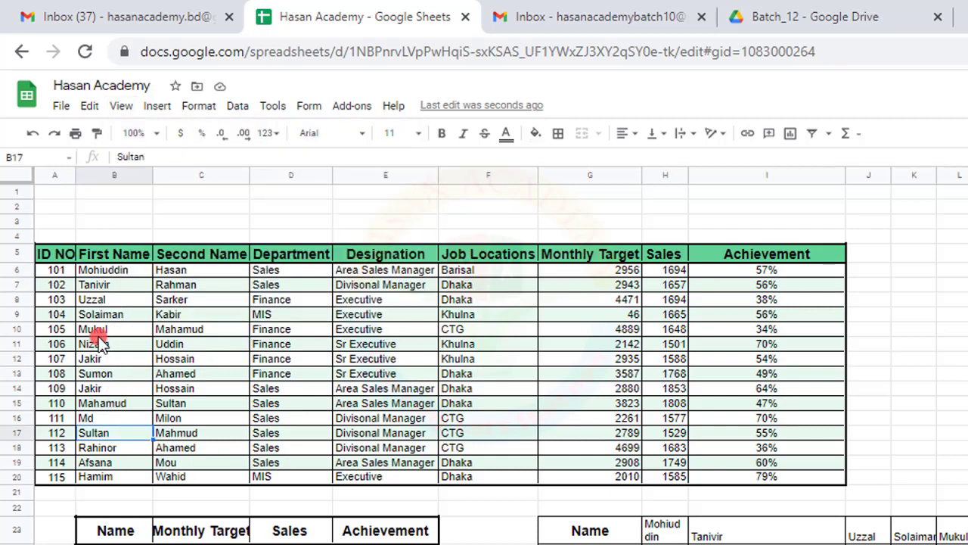
Select B4, glance at the Freeze options, then select rows 1–6 to preview the range.
{"action": "left_click", "coordinate": [91, 234]}
{"action": "left_click", "coordinate": [122, 108]}
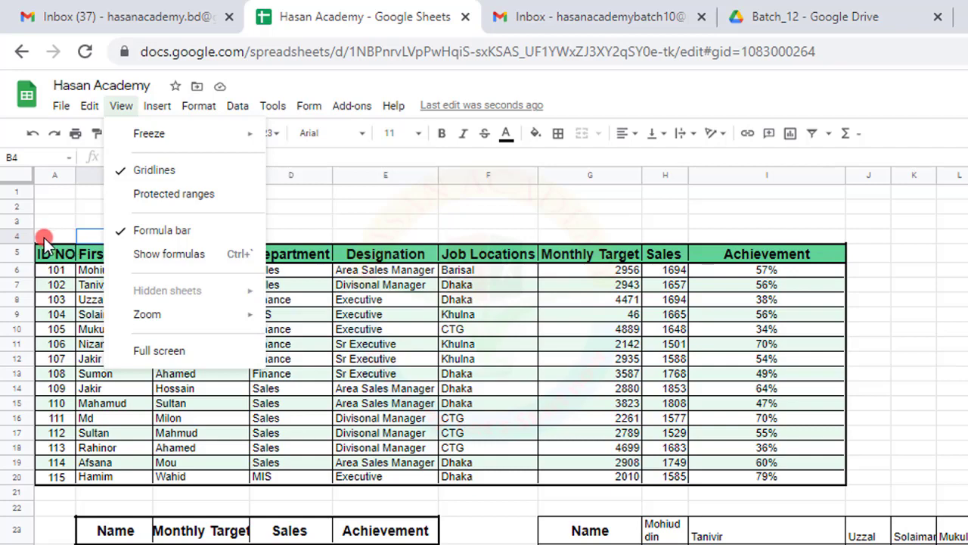
{"action": "left_click", "coordinate": [65, 284]}
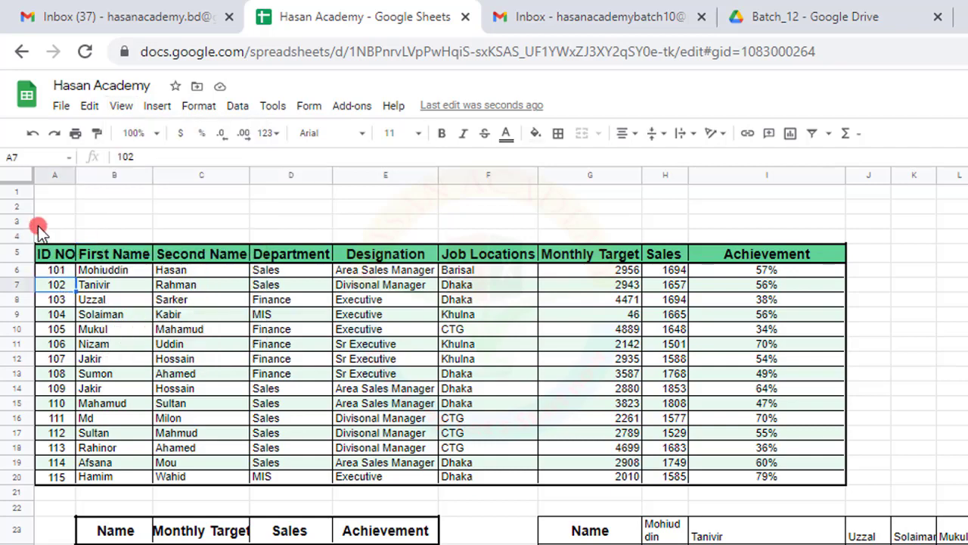
{"action": "left_click_drag", "start_coordinate": [19, 195], "coordinate": [35, 273]}
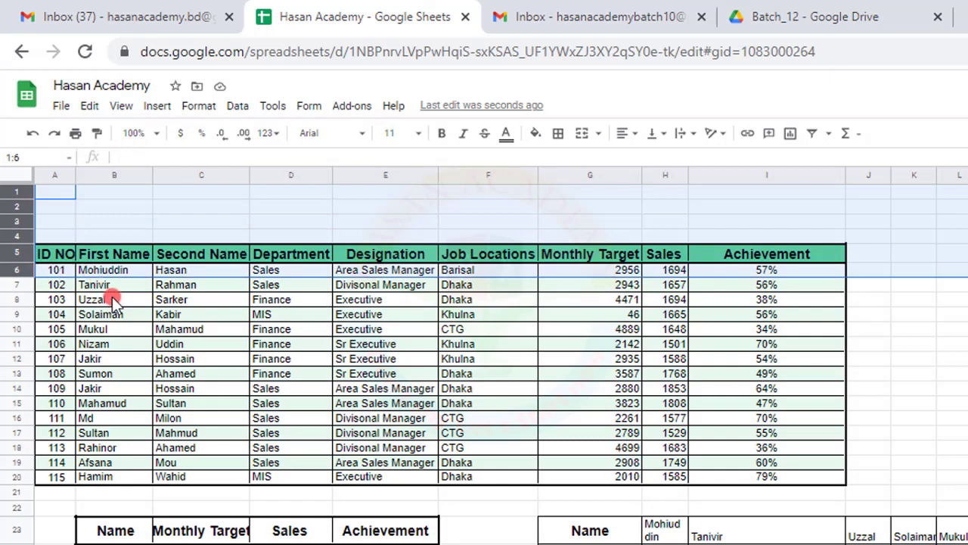
{"action": "left_click", "coordinate": [112, 298]}
From cell B6, freeze rows with View > Freeze > Up to current row (6).
{"action": "left_click", "coordinate": [96, 268]}
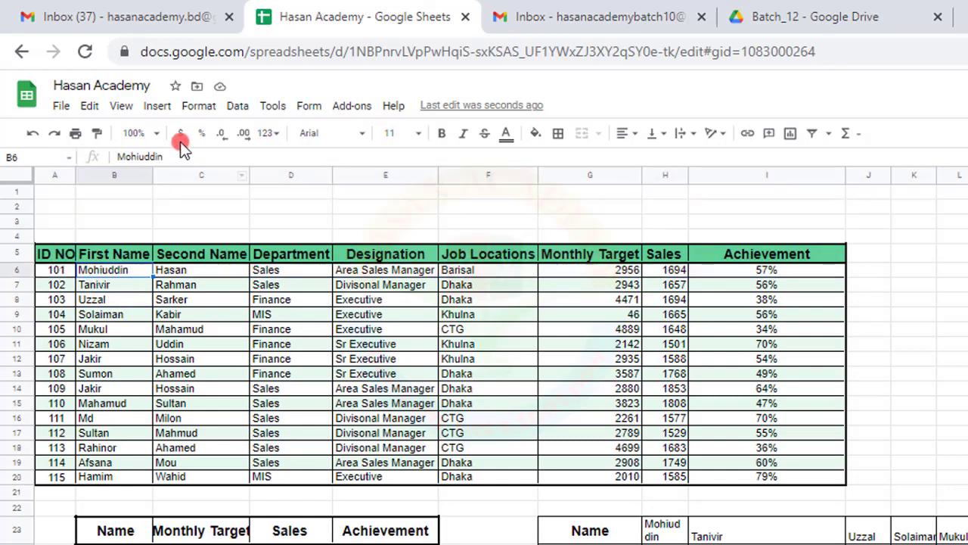
{"action": "left_click", "coordinate": [121, 106]}
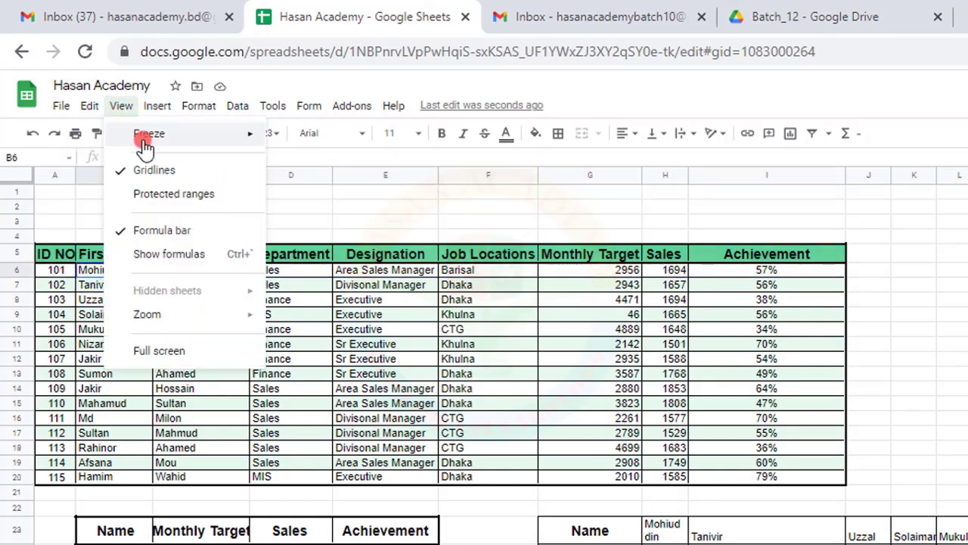
{"action": "mouse_move", "coordinate": [149, 133]}
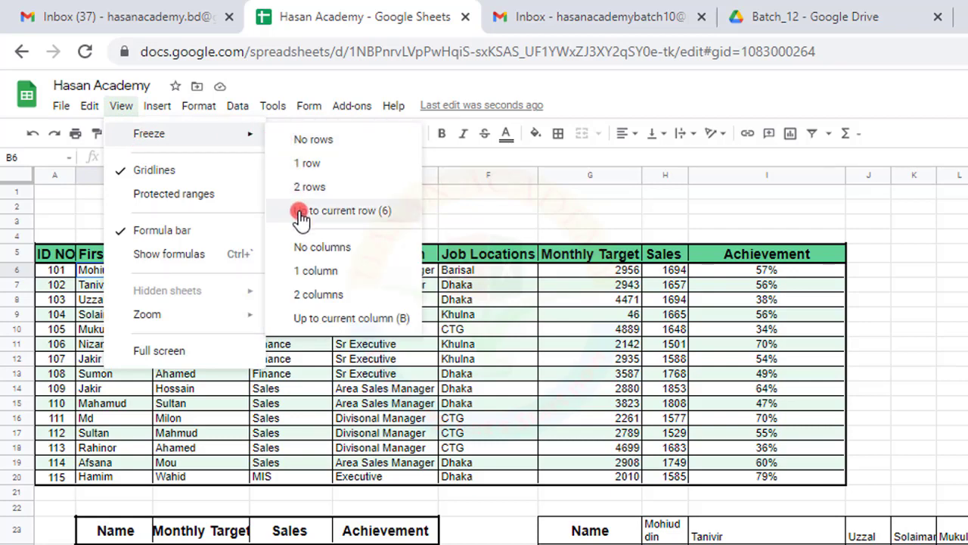
{"action": "left_click", "coordinate": [300, 214]}
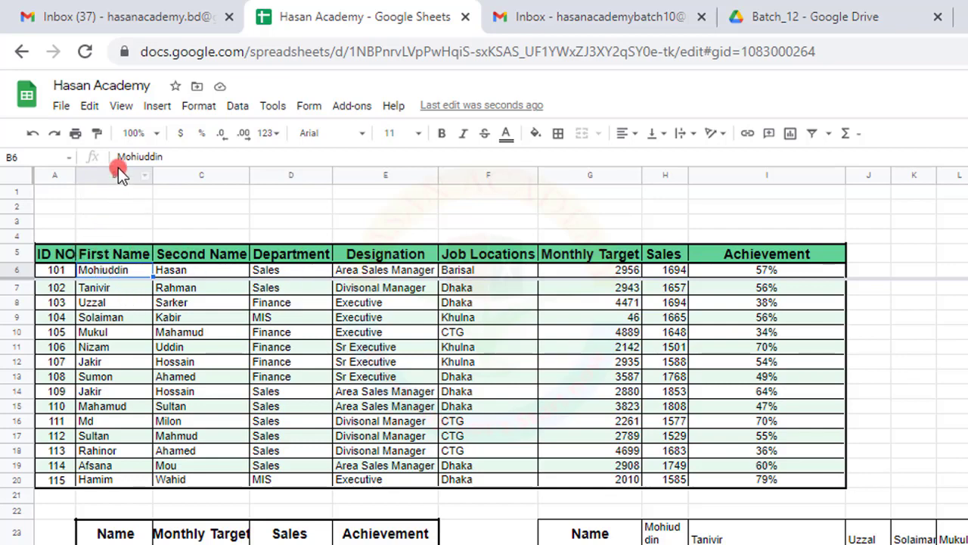
Unfreeze all rows with View > Freeze > No rows.
{"action": "left_click", "coordinate": [121, 107]}
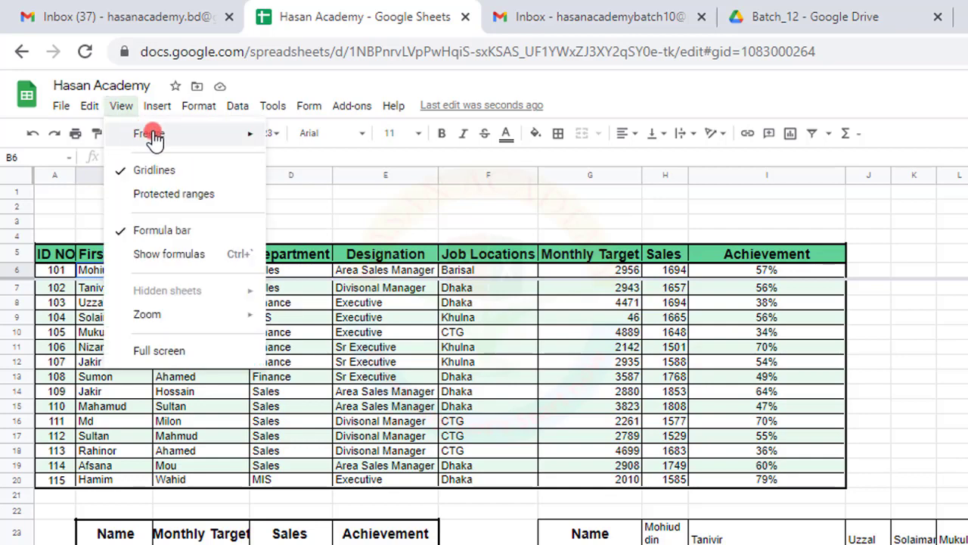
{"action": "mouse_move", "coordinate": [257, 135]}
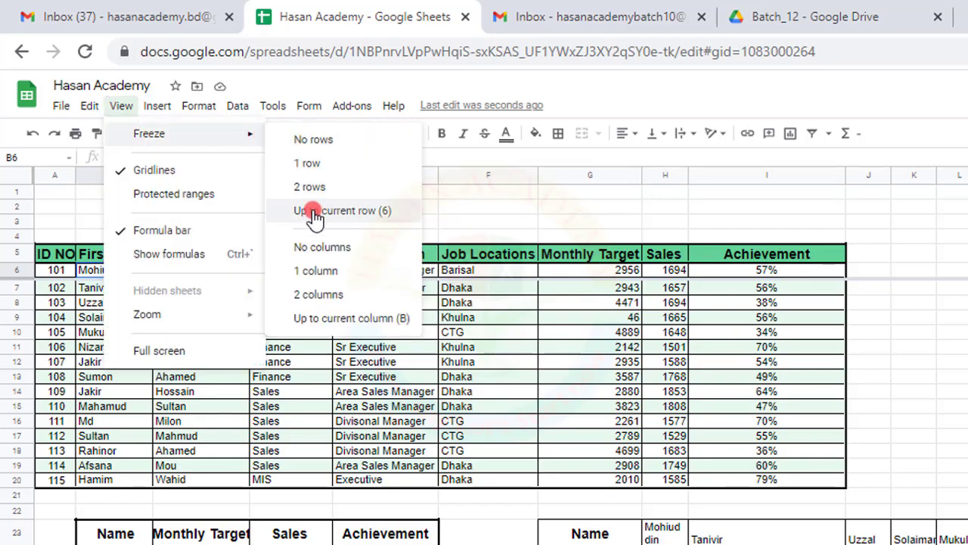
{"action": "left_click", "coordinate": [313, 140]}
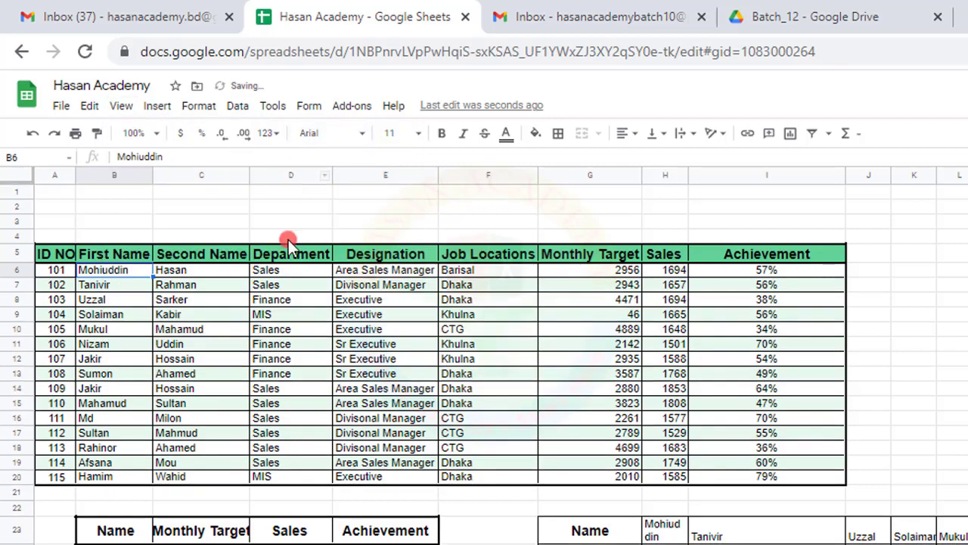
Select the First Name header B5 and freeze up to current row (5).
{"action": "left_click", "coordinate": [243, 343]}
{"action": "left_click", "coordinate": [123, 254]}
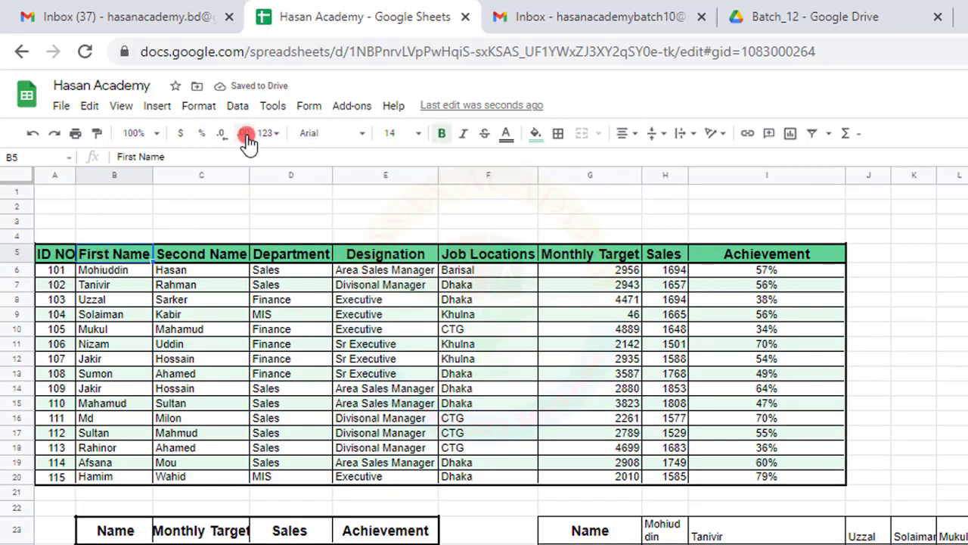
{"action": "left_click", "coordinate": [134, 108]}
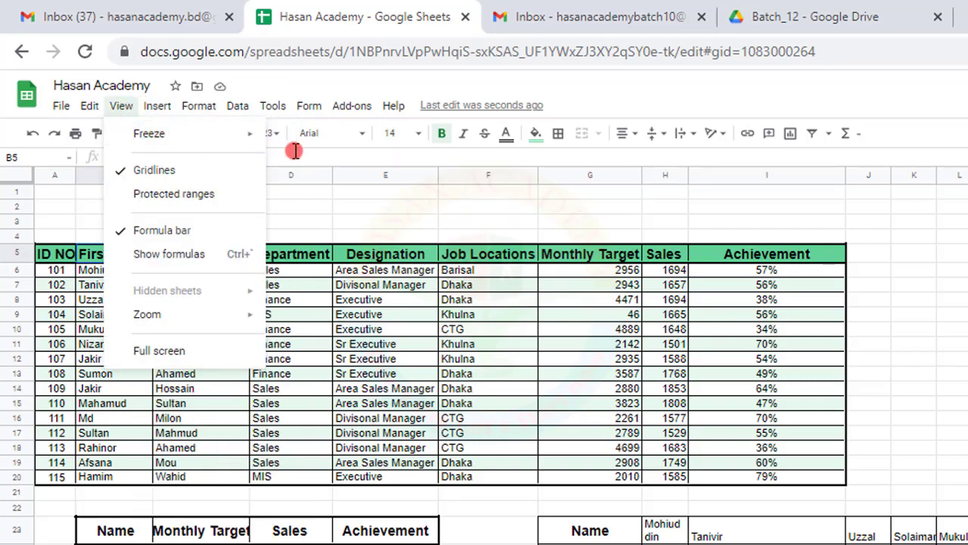
{"action": "mouse_move", "coordinate": [248, 136]}
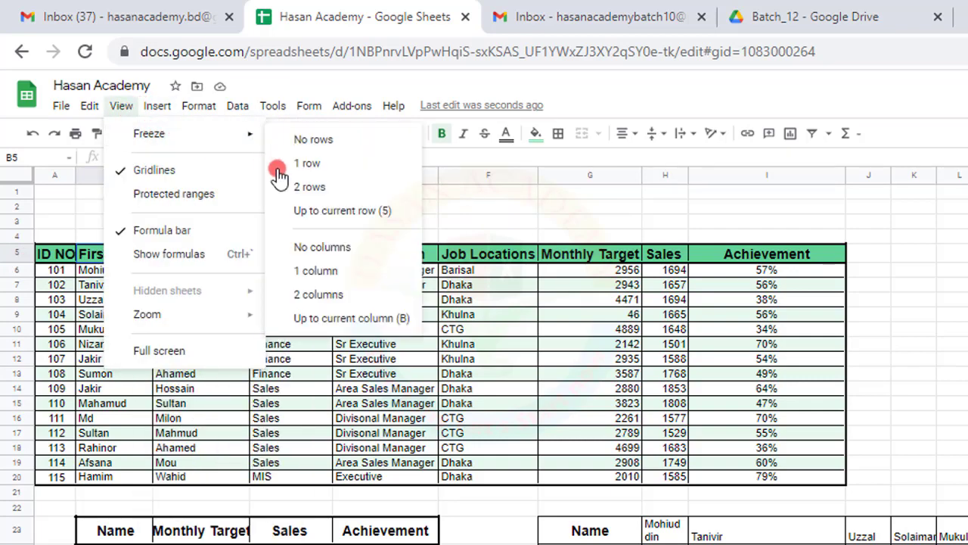
{"action": "left_click", "coordinate": [305, 219]}
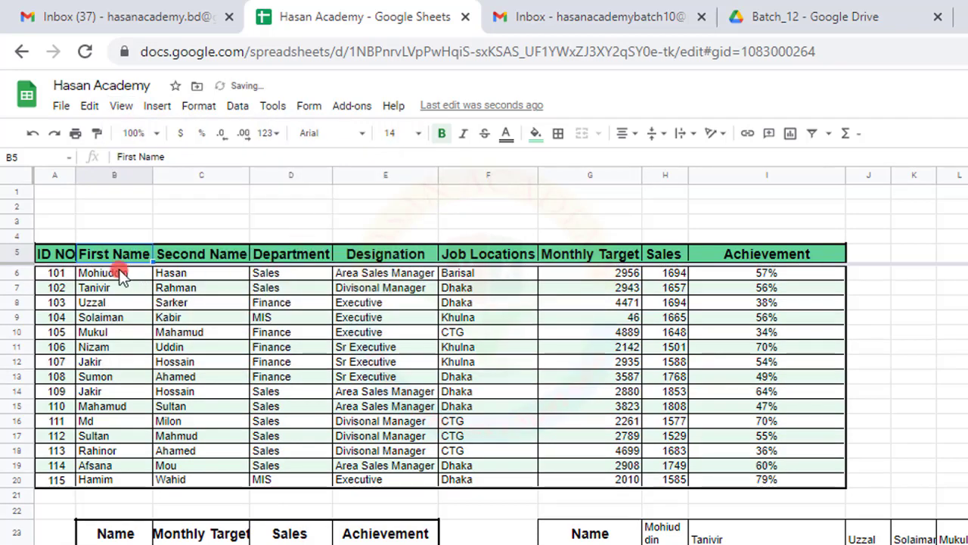
{"action": "scroll", "coordinate": [136, 298], "scroll_direction": "down", "scroll_amount": 2}
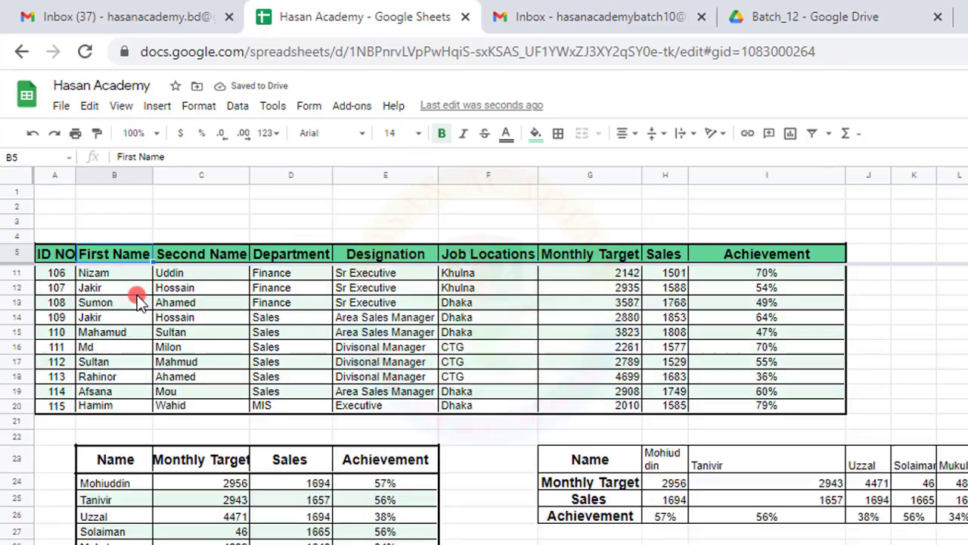
{"action": "scroll", "coordinate": [136, 298], "scroll_direction": "down", "scroll_amount": 5}
{"action": "scroll", "coordinate": [137, 297], "scroll_direction": "up", "scroll_amount": 2}
{"action": "scroll", "coordinate": [136, 295], "scroll_direction": "up", "scroll_amount": 5}
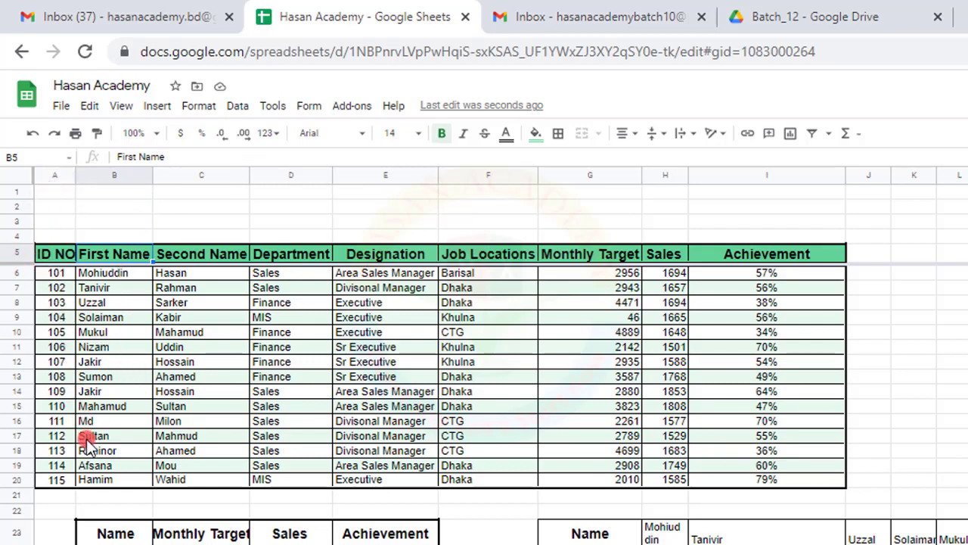
From cell B6, freeze columns with View > Freeze > Up to current column (B).
{"action": "left_click", "coordinate": [98, 274]}
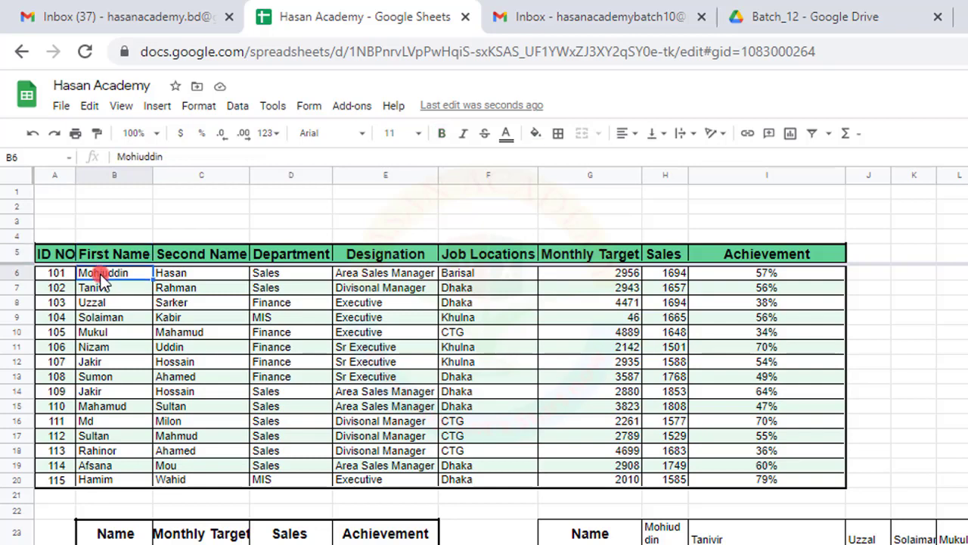
{"action": "left_click", "coordinate": [124, 106]}
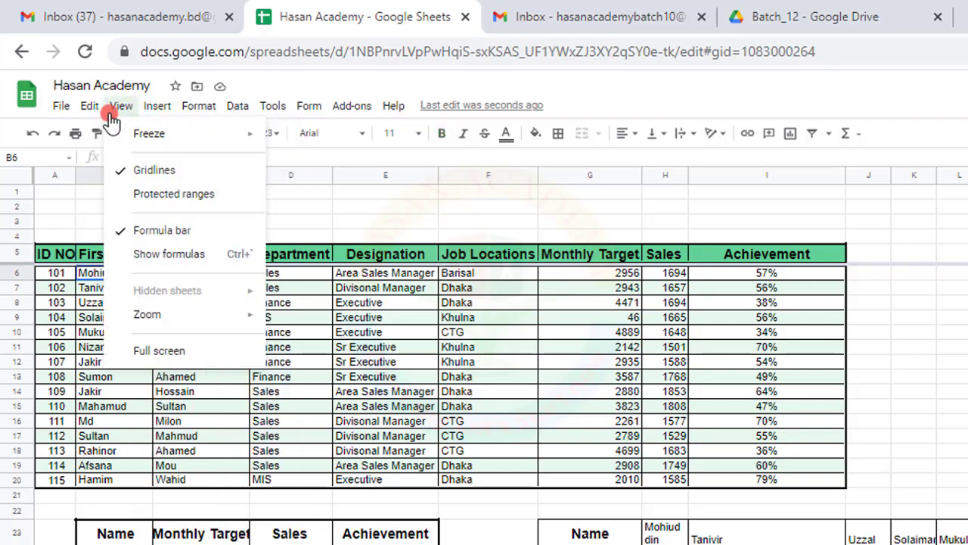
{"action": "mouse_move", "coordinate": [219, 133]}
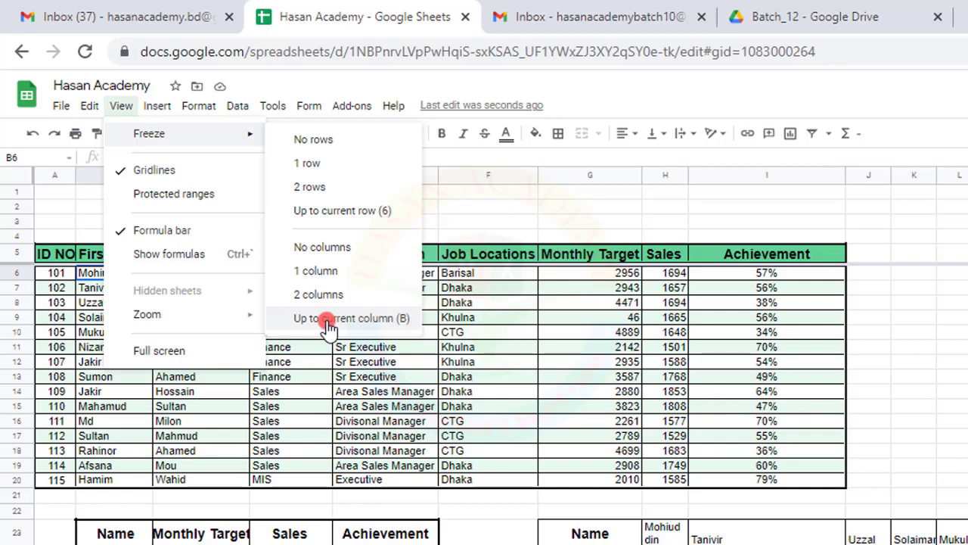
{"action": "left_click", "coordinate": [329, 321]}
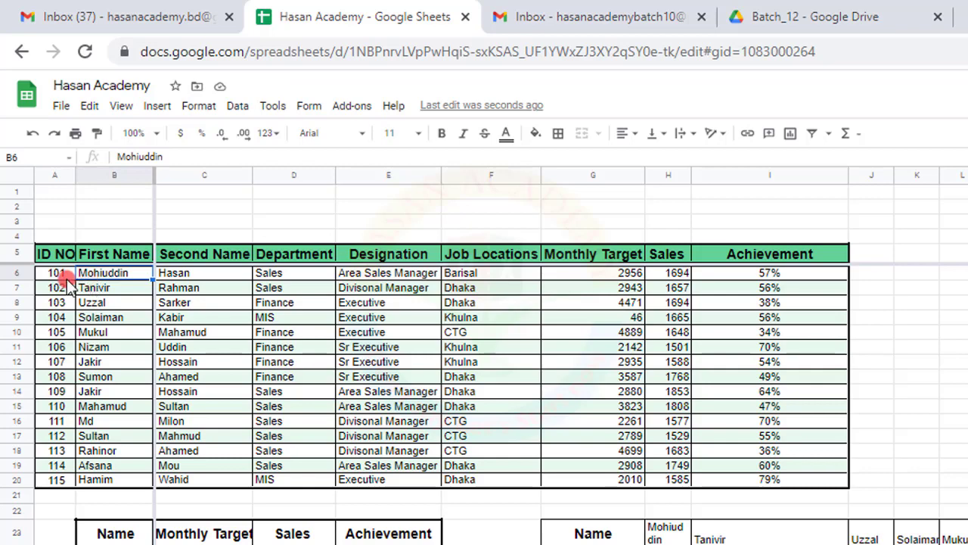
From cell C6, remove the column freeze with View > Freeze > No columns.
{"action": "left_click", "coordinate": [184, 272]}
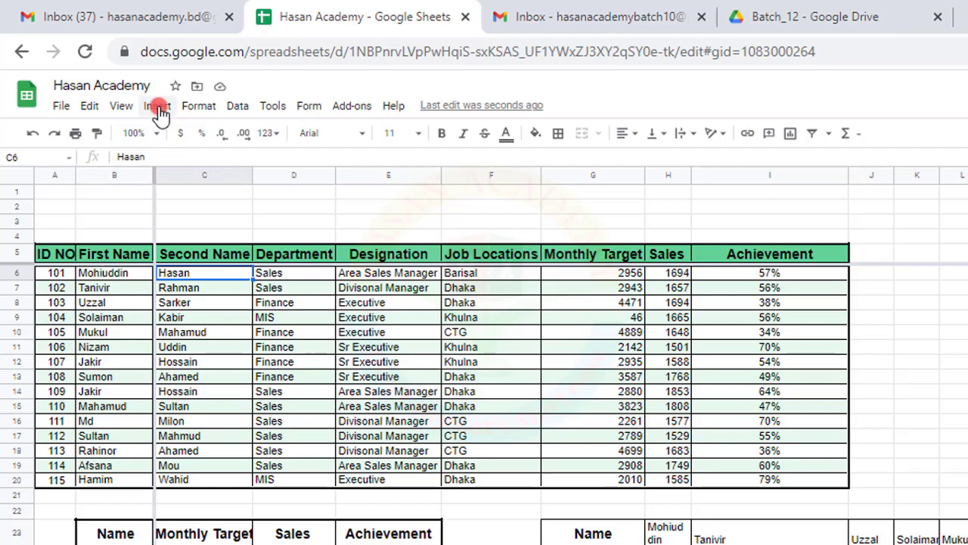
{"action": "left_click", "coordinate": [121, 105]}
{"action": "mouse_move", "coordinate": [146, 143]}
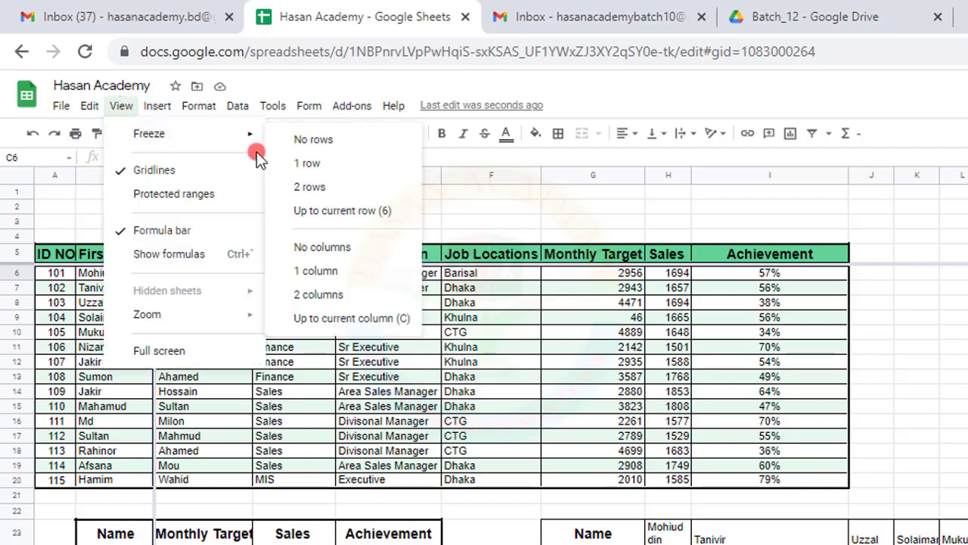
{"action": "left_click", "coordinate": [323, 248]}
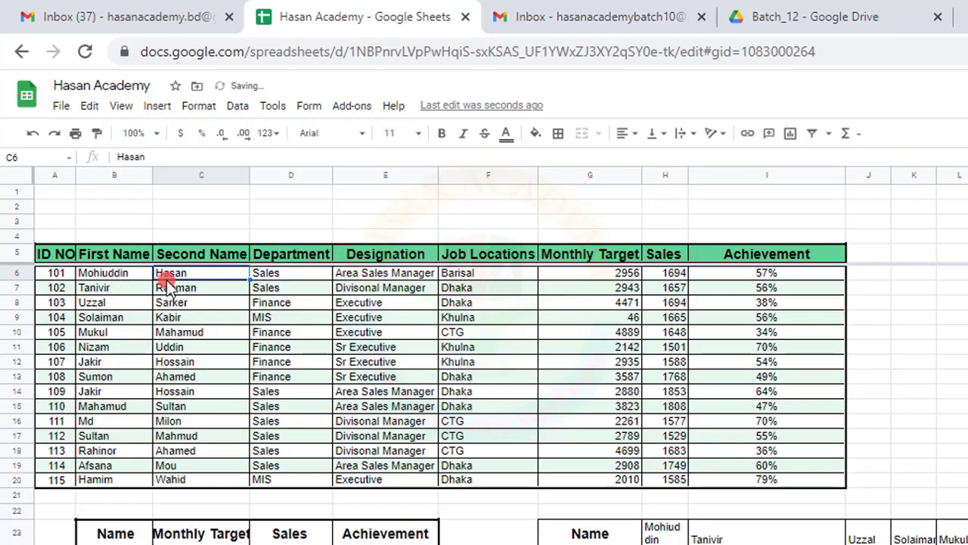
Select A6 and freeze up to current column (A) so only ID NO stays fixed.
{"action": "left_click", "coordinate": [54, 274]}
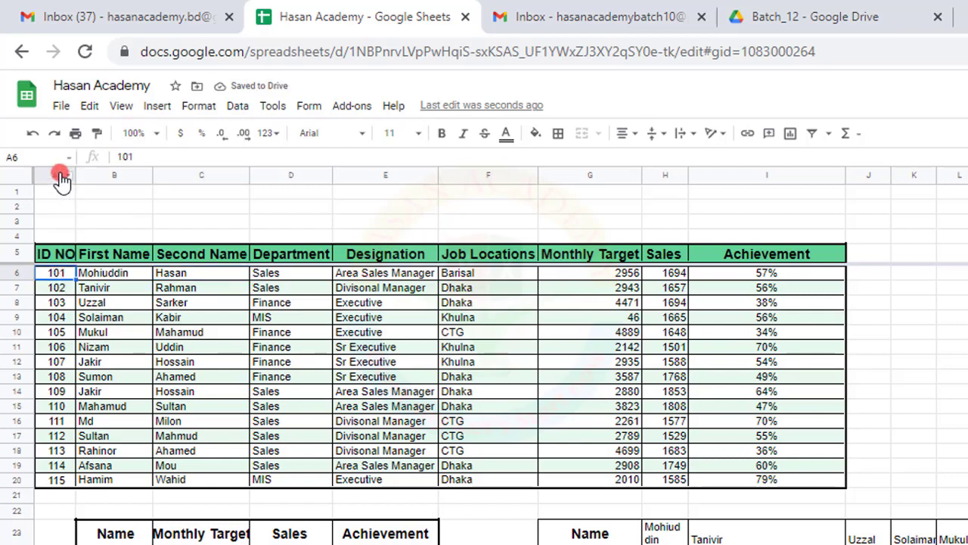
{"action": "left_click", "coordinate": [121, 108]}
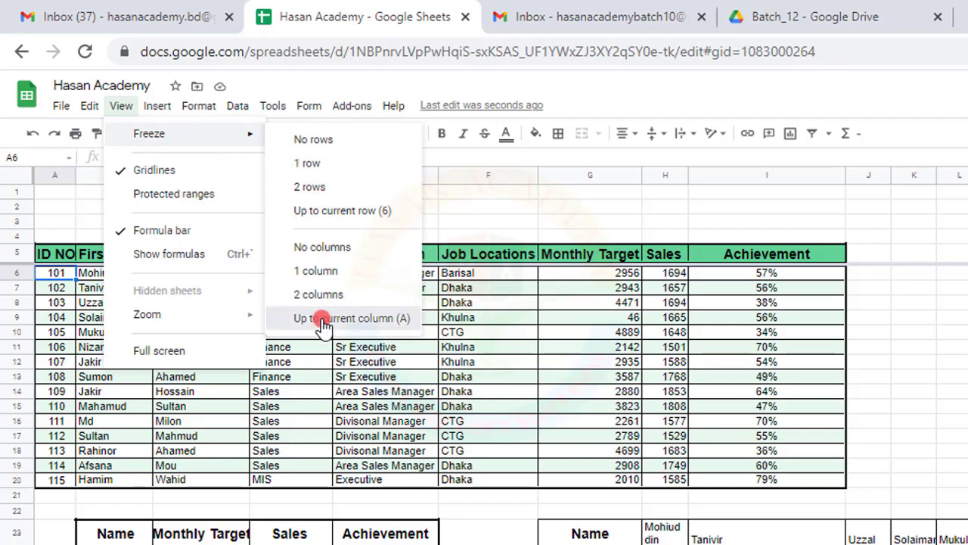
{"action": "left_click", "coordinate": [323, 319]}
From B6, arrow right, left and down through the sheet to test the frozen panes.
{"action": "left_click", "coordinate": [102, 275]}
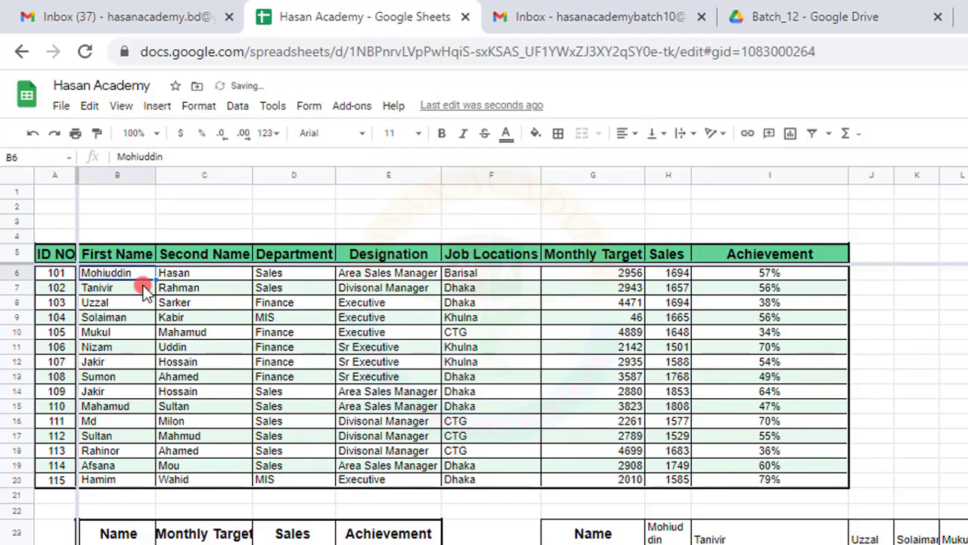
{"action": "key", "text": "Right"}
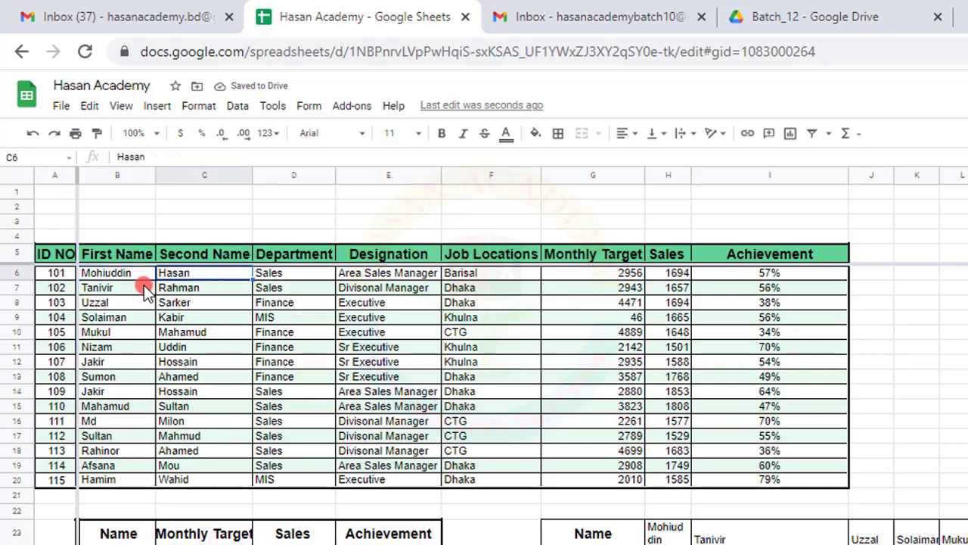
{"action": "key", "text": "Right"}
{"action": "key", "text": "Right"}
{"action": "key", "text": "Right"}
{"action": "key", "text": "Right"}
{"action": "key", "text": "Right"}
{"action": "key", "text": "Right"}
{"action": "key", "text": "Right"}
{"action": "key", "text": "Right"}
{"action": "key", "text": "Right"}
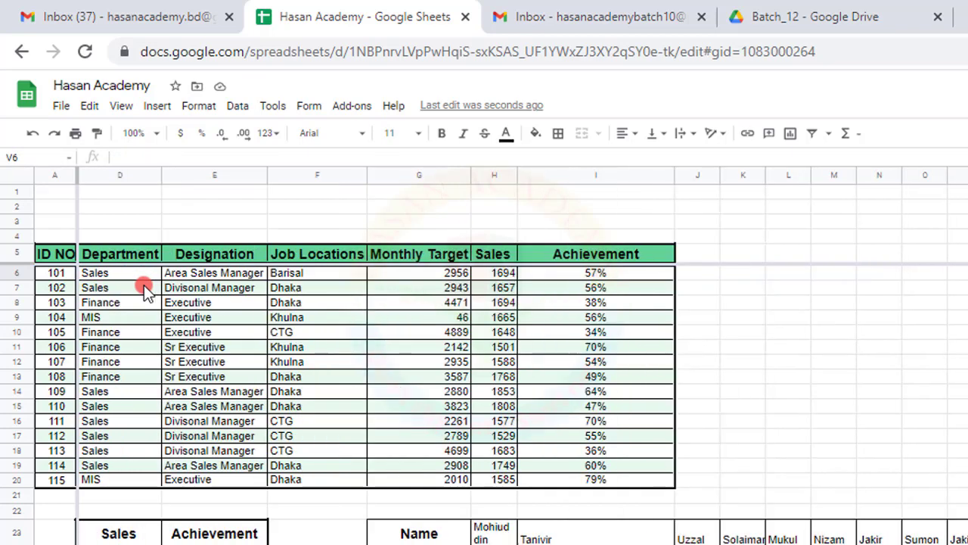
{"action": "key", "text": "Left"}
{"action": "key", "text": "Left"}
{"action": "key", "text": "Left"}
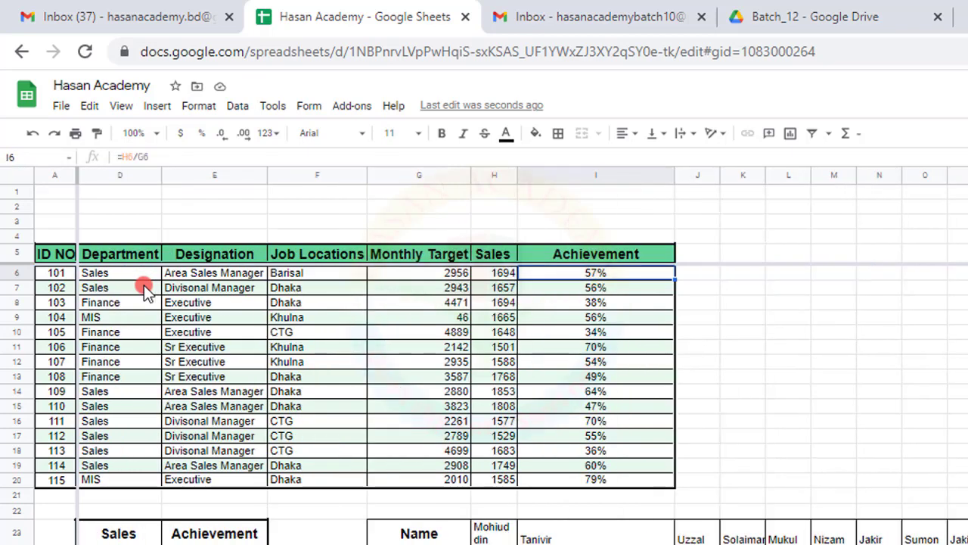
{"action": "key", "text": "Left"}
{"action": "key", "text": "Left"}
{"action": "key", "text": "Left"}
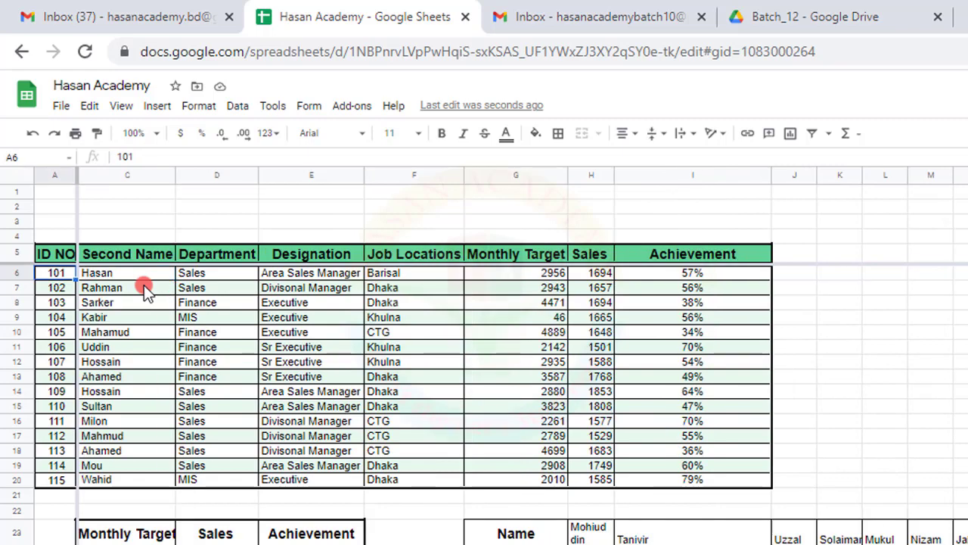
{"action": "key", "text": "Right"}
{"action": "key", "text": "Down"}
{"action": "key", "text": "Down"}
{"action": "key", "text": "Down"}
{"action": "key", "text": "Down"}
{"action": "key", "text": "Down"}
{"action": "key", "text": "Down"}
{"action": "key", "text": "Down"}
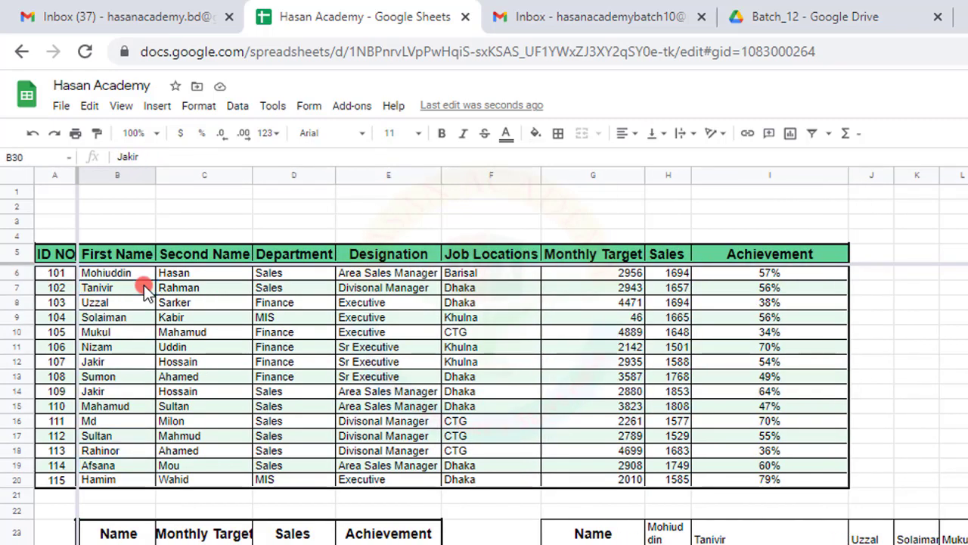
{"action": "key", "text": "Down"}
{"action": "key", "text": "Down"}
{"action": "key", "text": "Down"}
{"action": "key", "text": "Down"}
{"action": "key", "text": "Down"}
{"action": "key", "text": "Down"}
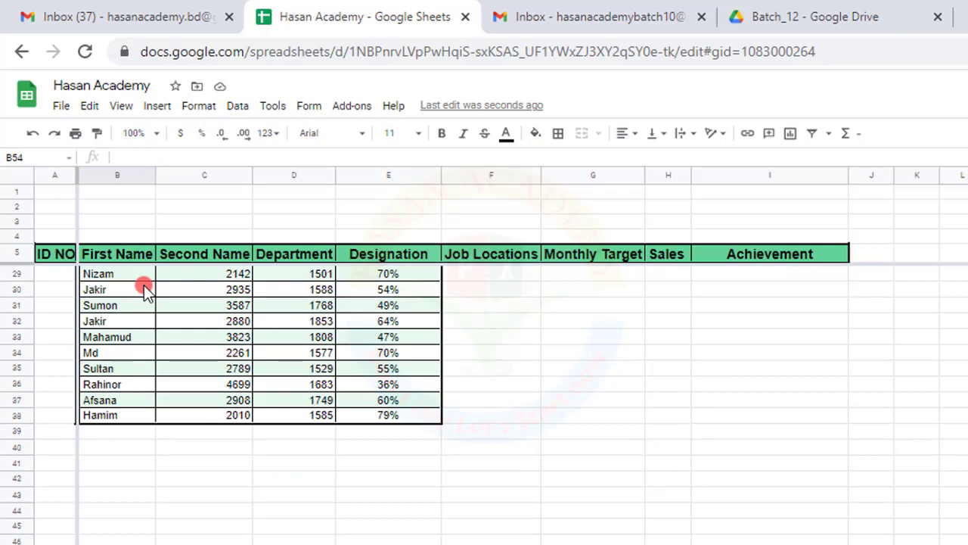
{"action": "key", "text": "Up"}
{"action": "key", "text": "Up"}
{"action": "key", "text": "Up"}
{"action": "key", "text": "Up"}
{"action": "key", "text": "Up"}
{"action": "key", "text": "Up"}
{"action": "key", "text": "Up"}
{"action": "key", "text": "Up"}
{"action": "key", "text": "Up"}
{"action": "key", "text": "Up"}
{"action": "key", "text": "Up"}
{"action": "key", "text": "Up"}
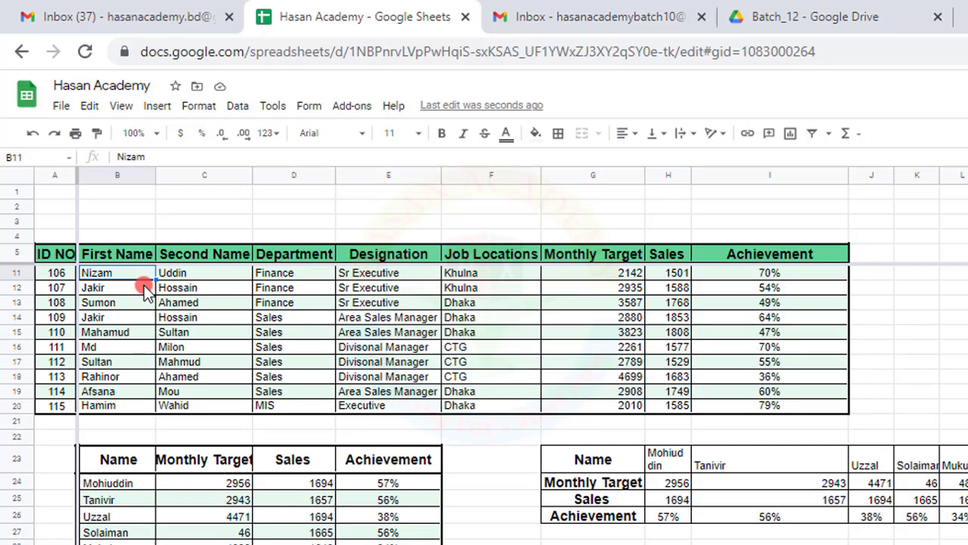
Look over the View menu's freeze, gridline and zoom options, then close it unchanged.
{"action": "left_click", "coordinate": [119, 106]}
{"action": "mouse_move", "coordinate": [146, 140]}
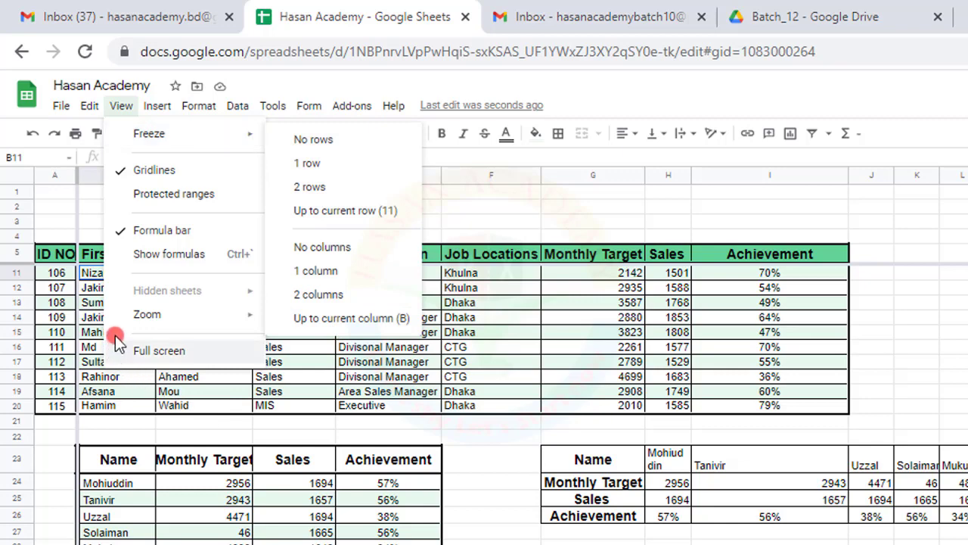
{"action": "scroll", "coordinate": [89, 287], "scroll_direction": "up", "scroll_amount": 2}
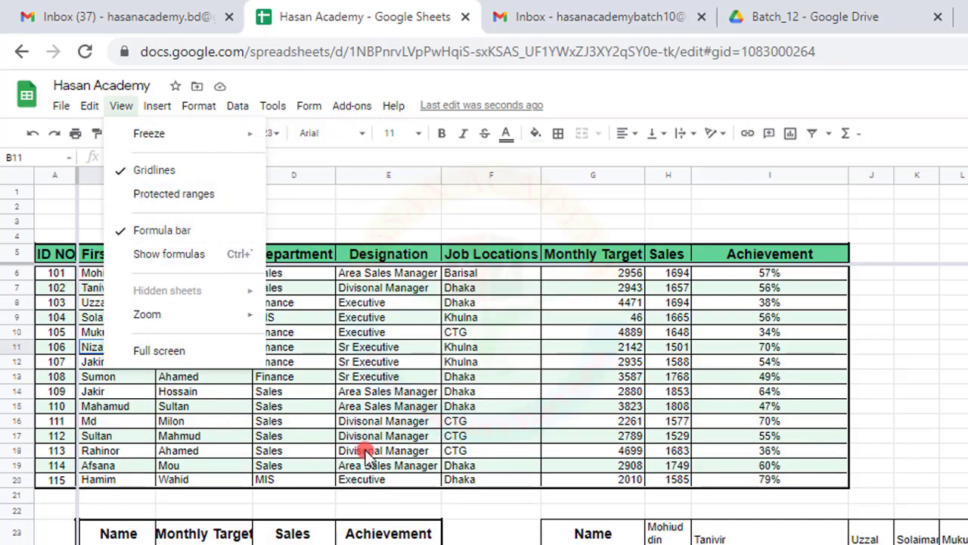
{"action": "left_click", "coordinate": [144, 170]}
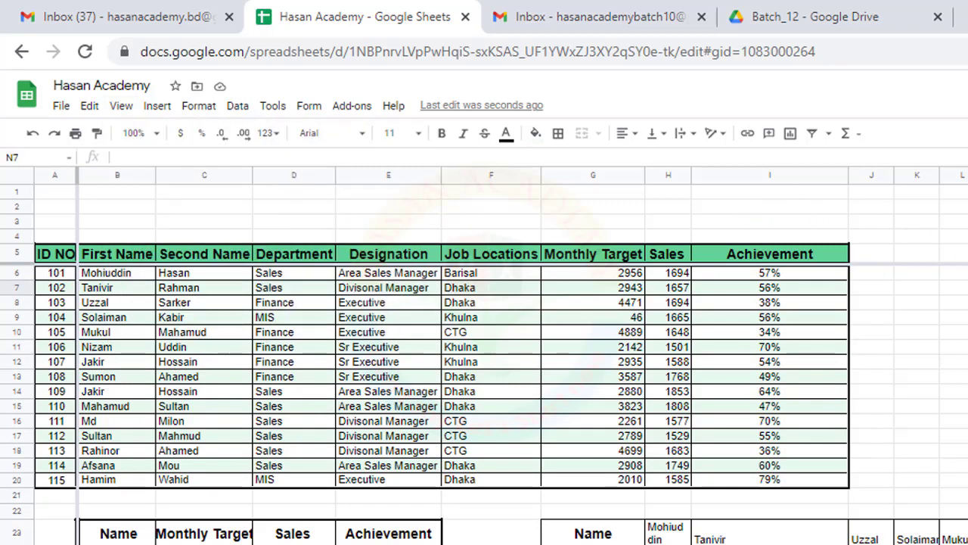
Select the empty ranges right of the table, including L3:R16, then select cell C9.
{"action": "left_click_drag", "start_coordinate": [871, 205], "coordinate": [965, 450]}
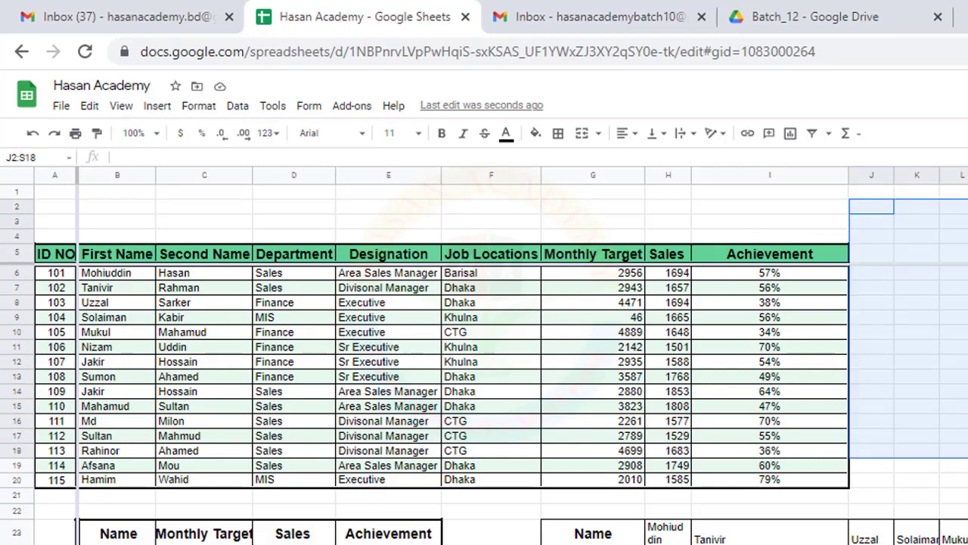
{"action": "left_click", "coordinate": [967, 317]}
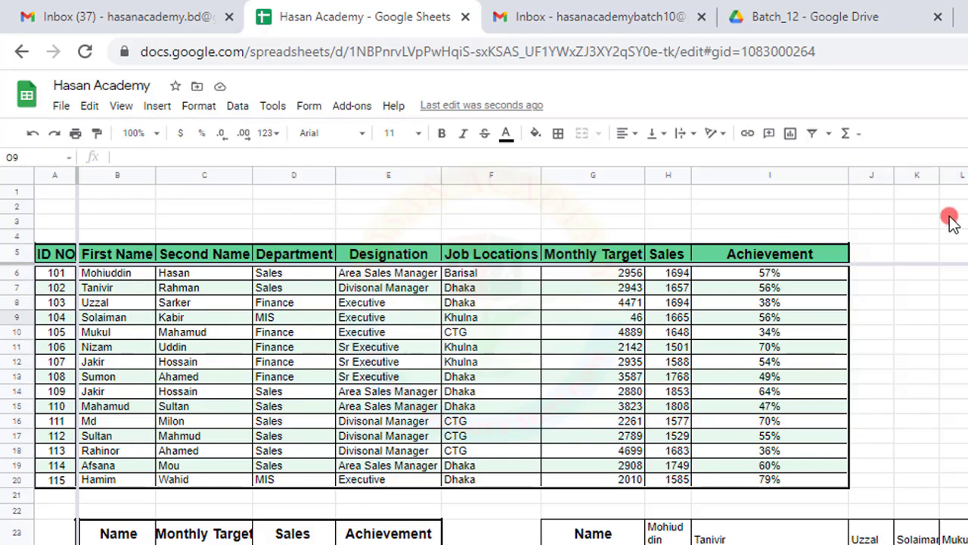
{"action": "left_click_drag", "start_coordinate": [952, 219], "coordinate": [967, 425]}
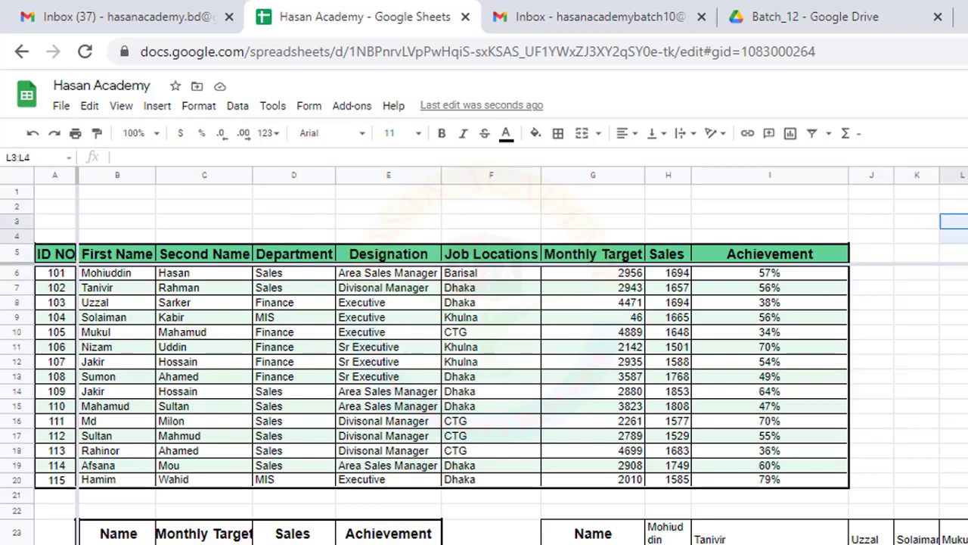
{"action": "left_click", "coordinate": [231, 318]}
Hide the sheet gridlines via the View menu, then select empty cells beside the table.
{"action": "left_click", "coordinate": [122, 106]}
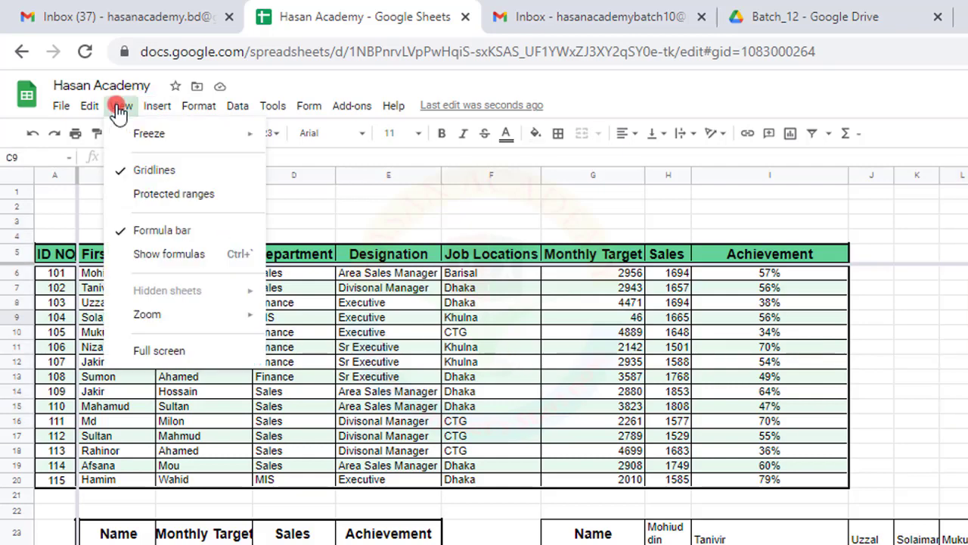
{"action": "left_click", "coordinate": [127, 177]}
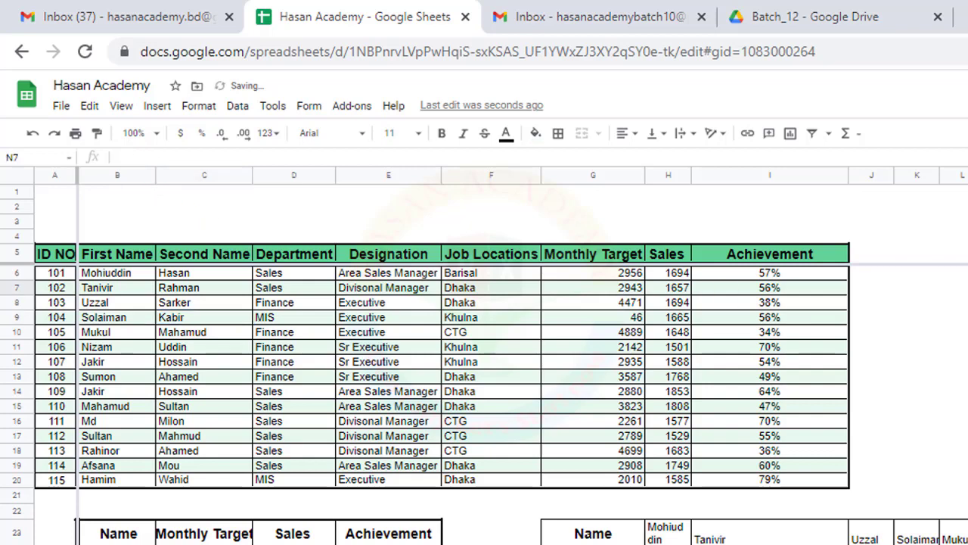
{"action": "left_click", "coordinate": [967, 346]}
{"action": "left_click_drag", "start_coordinate": [952, 287], "coordinate": [965, 302]}
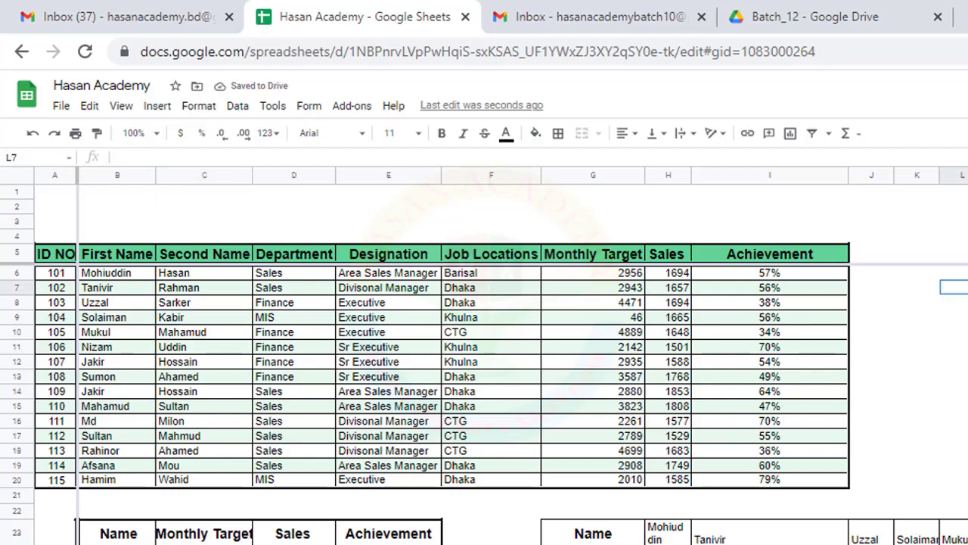
{"action": "left_click", "coordinate": [967, 346]}
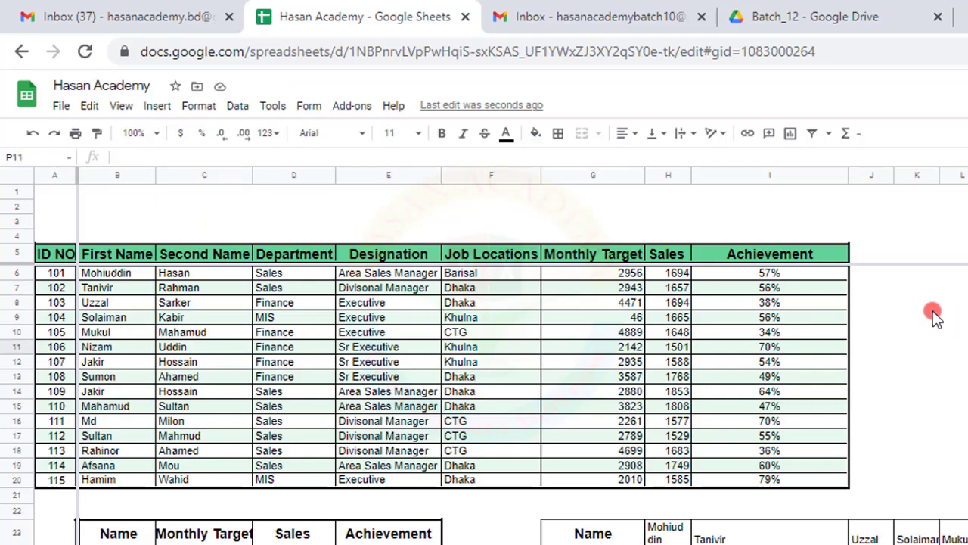
Turn the gridlines back on and reopen the View menu.
{"action": "left_click", "coordinate": [121, 106]}
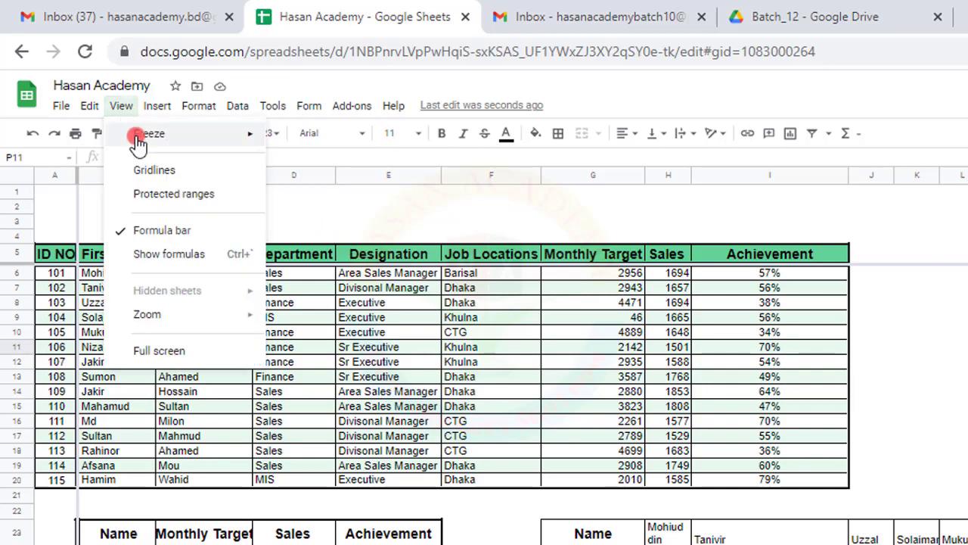
{"action": "left_click", "coordinate": [140, 175]}
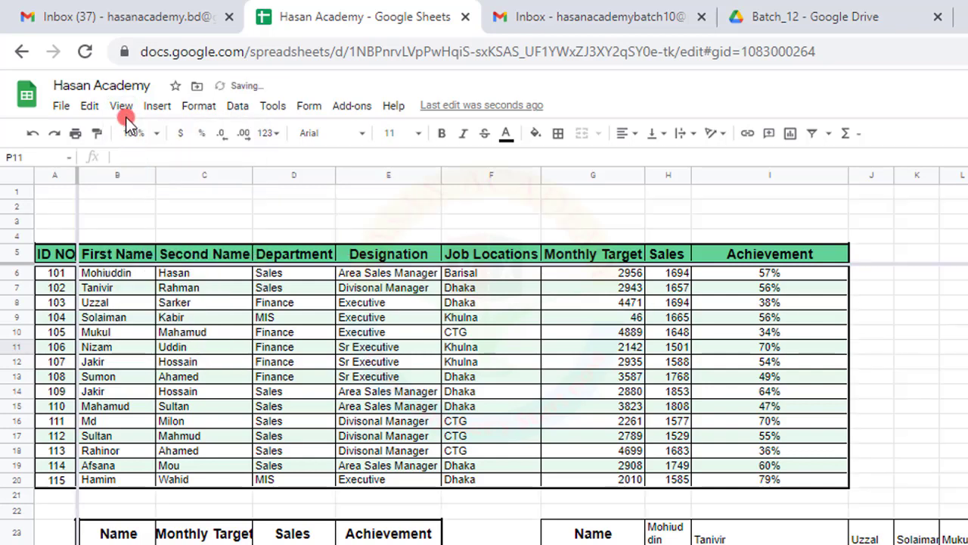
{"action": "left_click", "coordinate": [121, 106]}
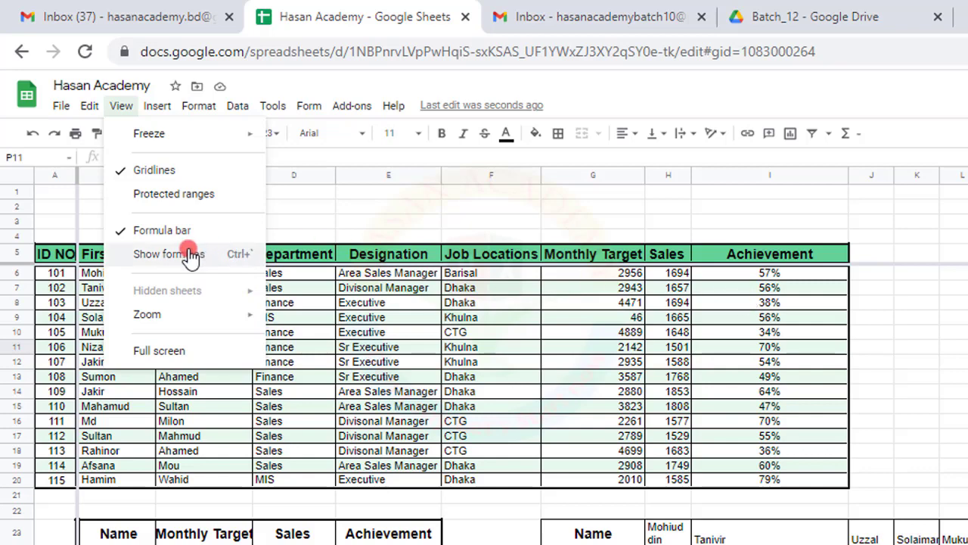
{"action": "left_click", "coordinate": [157, 261]}
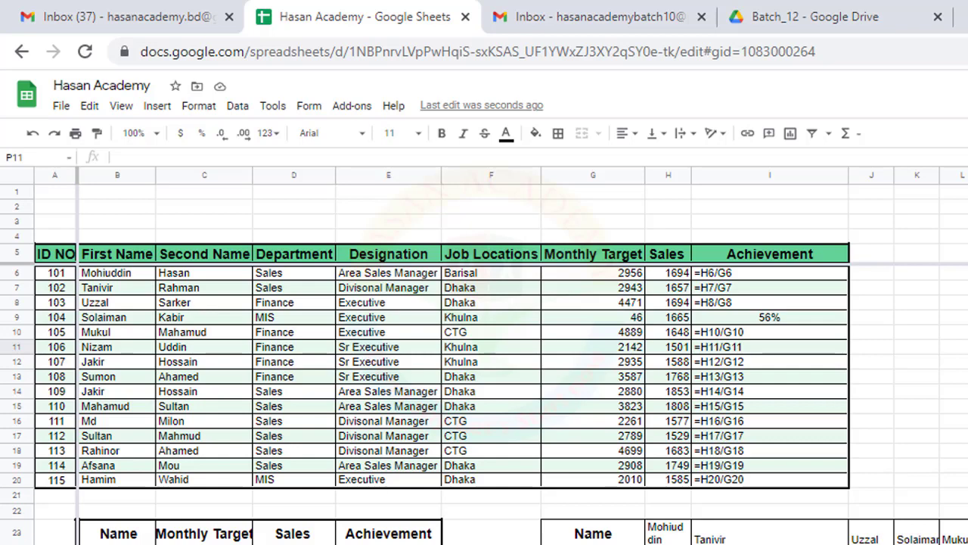
{"action": "left_click", "coordinate": [122, 106]}
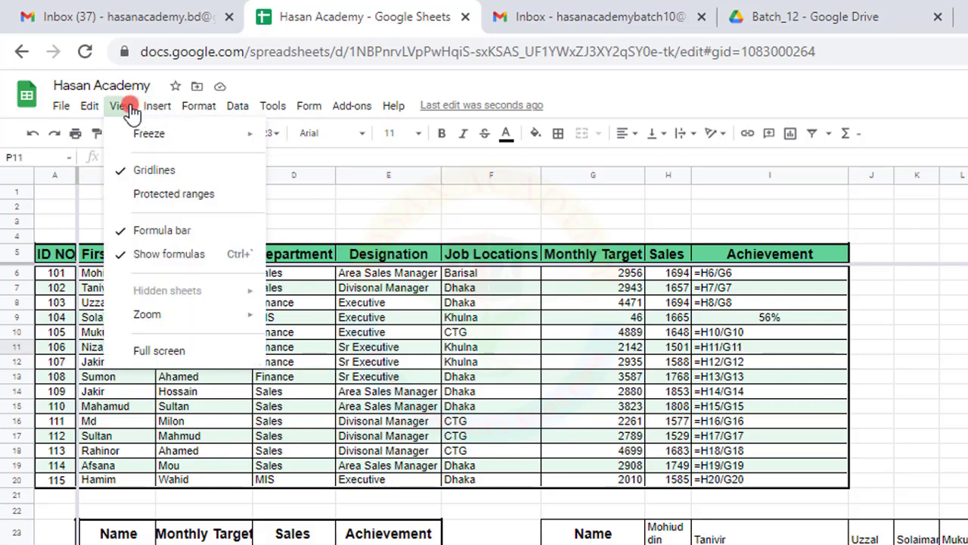
{"action": "left_click", "coordinate": [130, 254]}
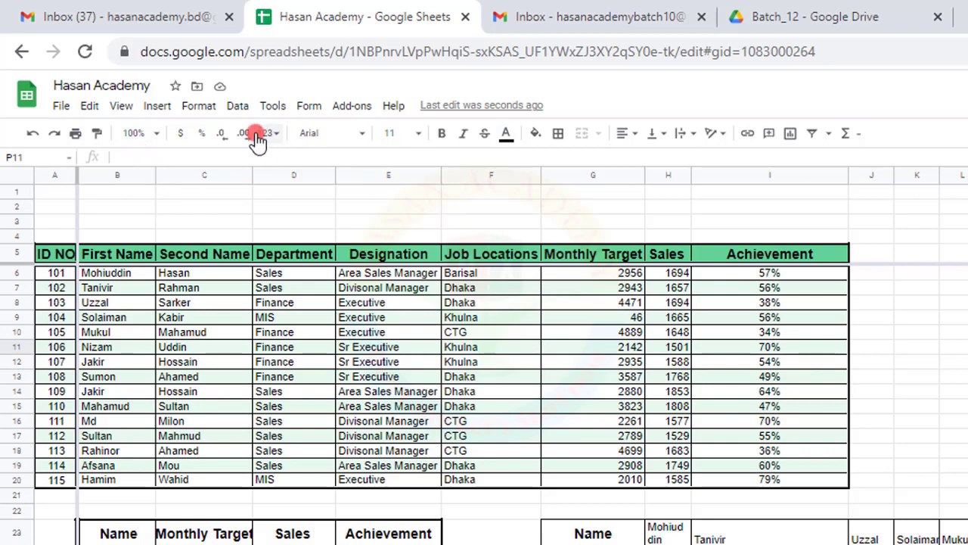
{"action": "left_click", "coordinate": [121, 106]}
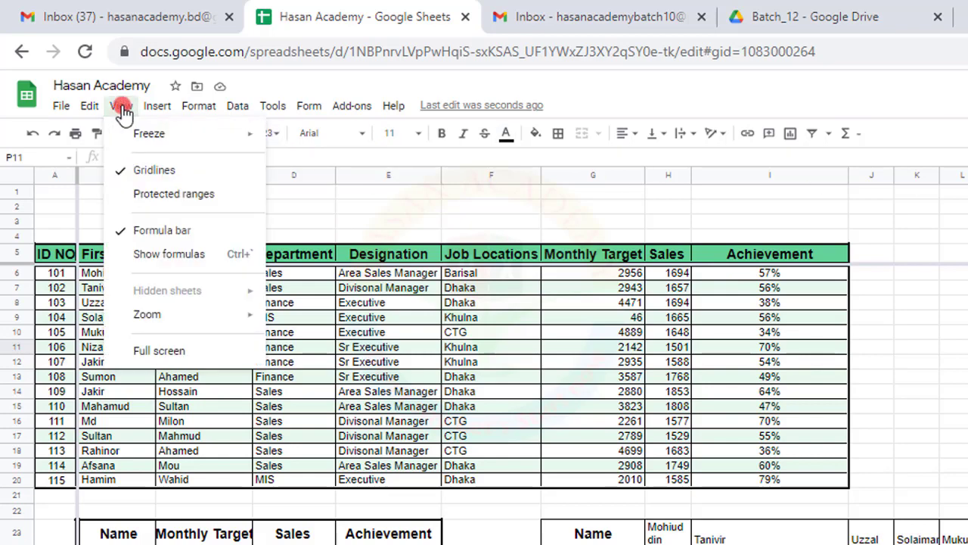
{"action": "left_click", "coordinate": [125, 230]}
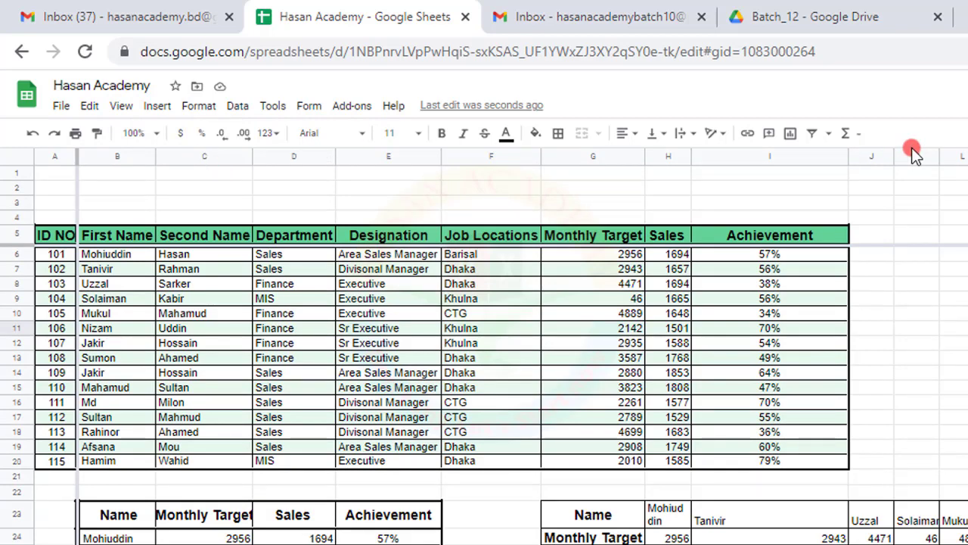
{"action": "left_click", "coordinate": [122, 106]}
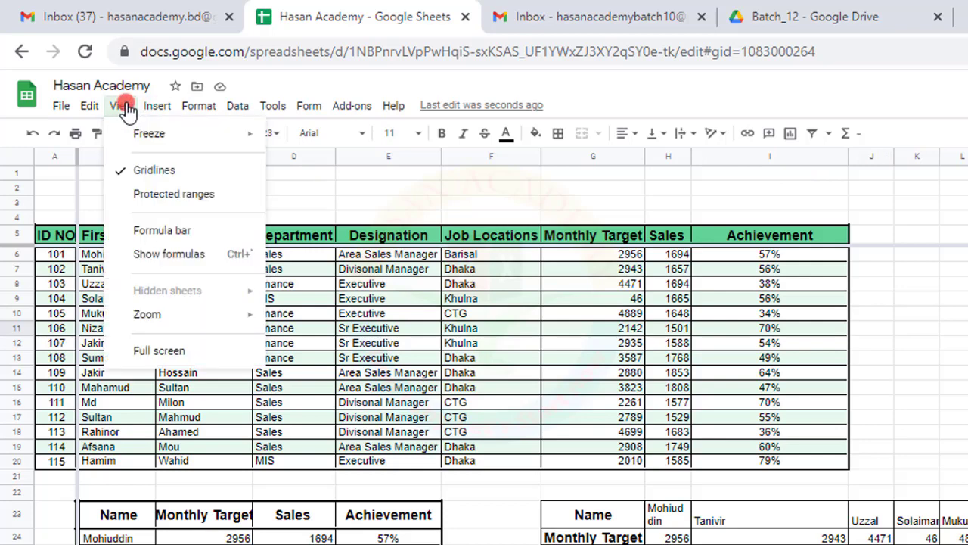
{"action": "left_click", "coordinate": [141, 231]}
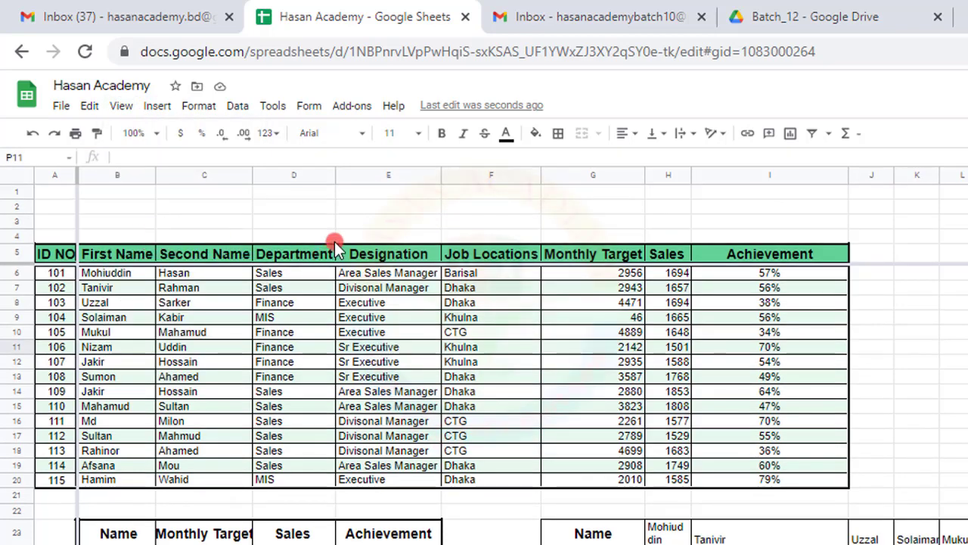
{"action": "left_click", "coordinate": [114, 110]}
{"action": "mouse_move", "coordinate": [153, 321]}
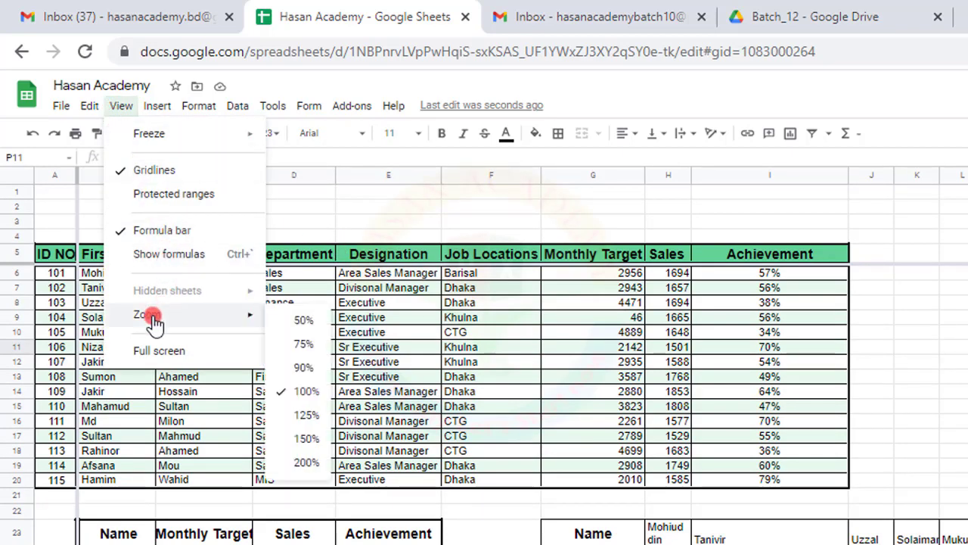
{"action": "left_click", "coordinate": [437, 279]}
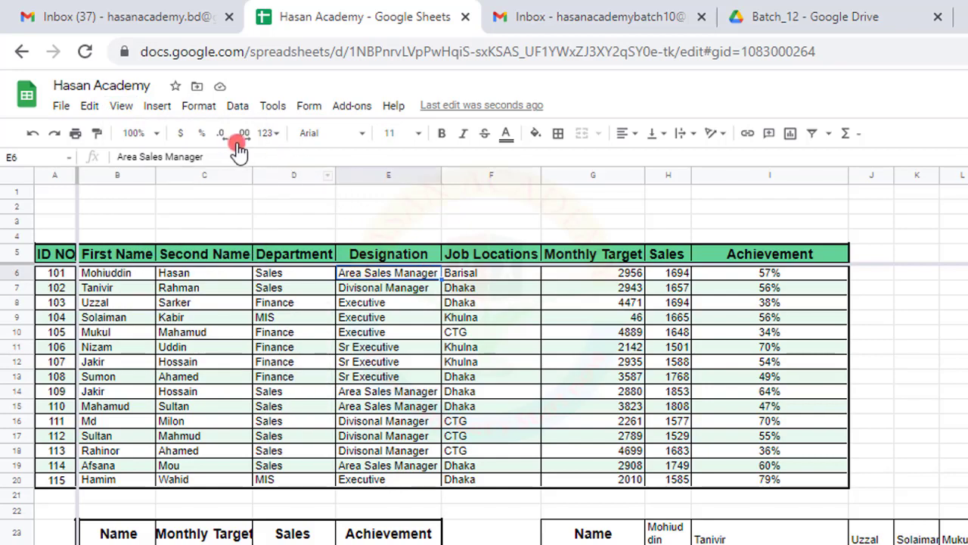
{"action": "left_click", "coordinate": [161, 136]}
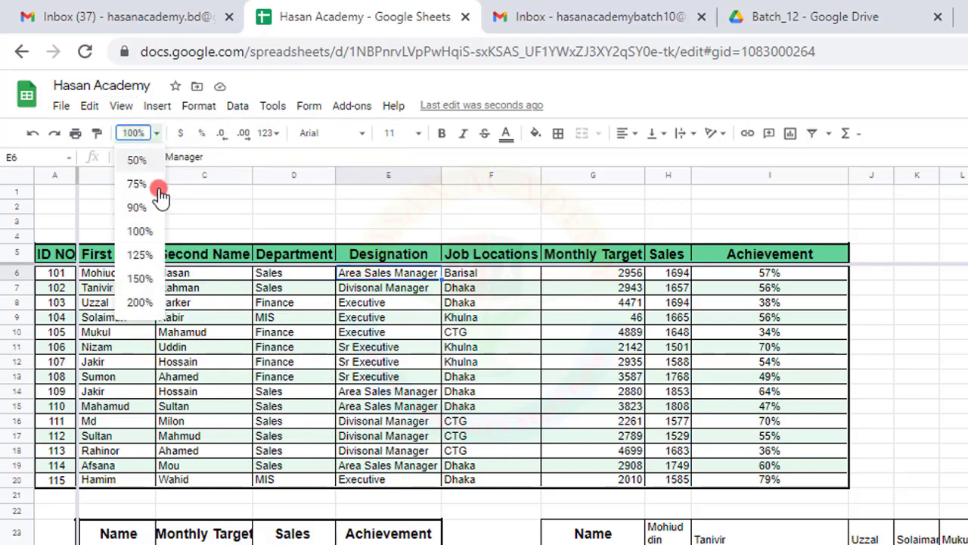
{"action": "left_click", "coordinate": [149, 258]}
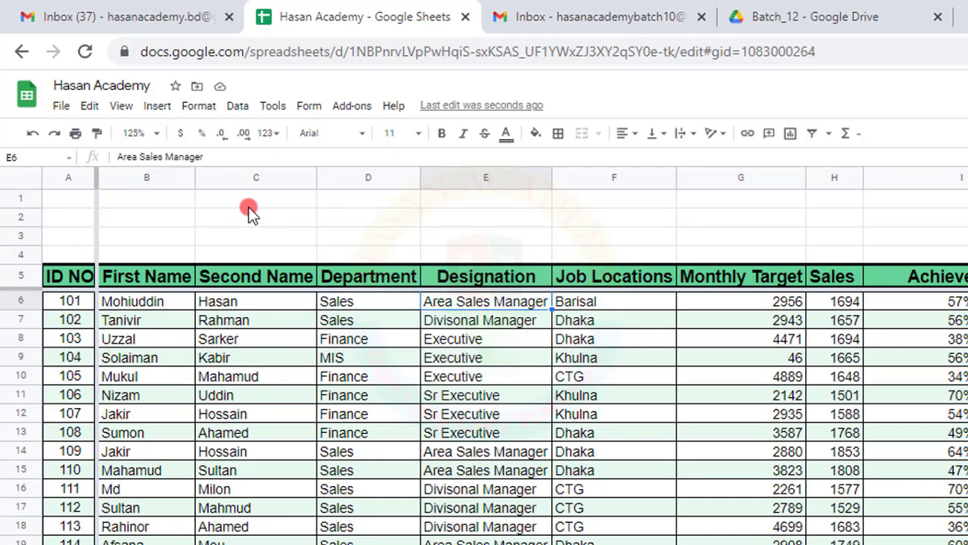
{"action": "left_click", "coordinate": [121, 106]}
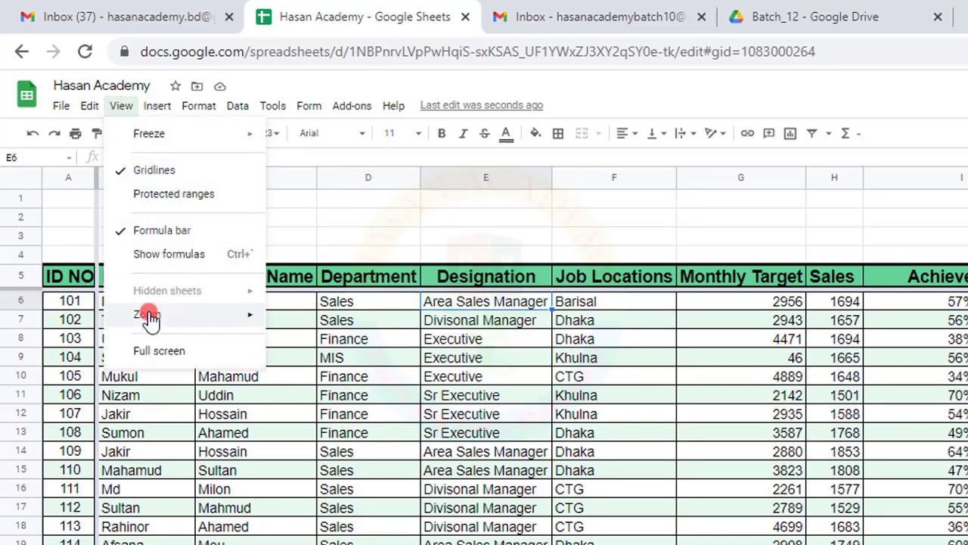
{"action": "mouse_move", "coordinate": [152, 316]}
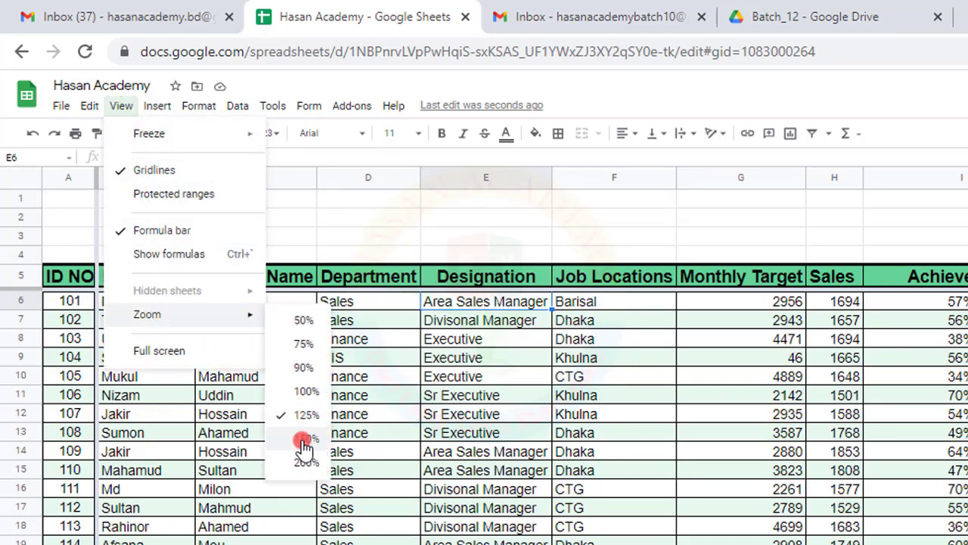
{"action": "left_click", "coordinate": [301, 391]}
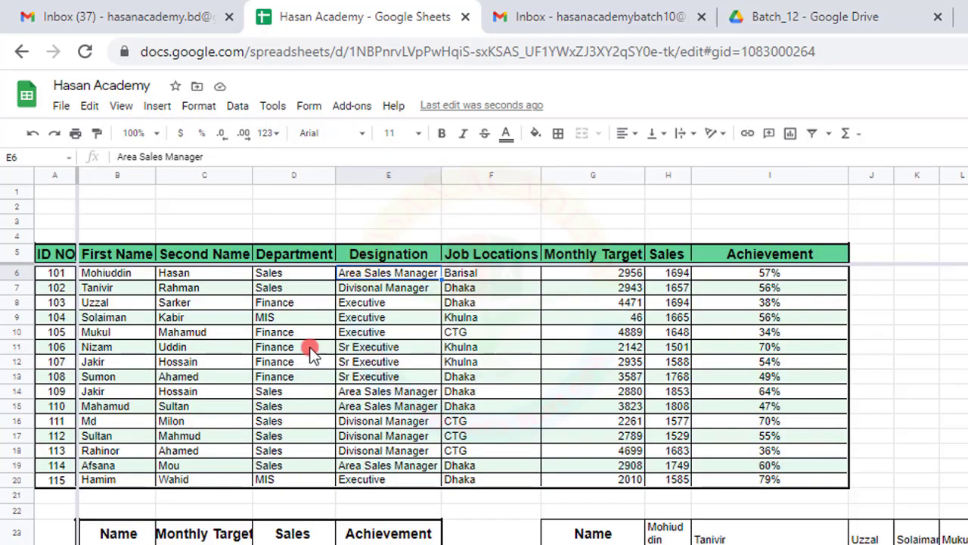
{"action": "left_click", "coordinate": [120, 105]}
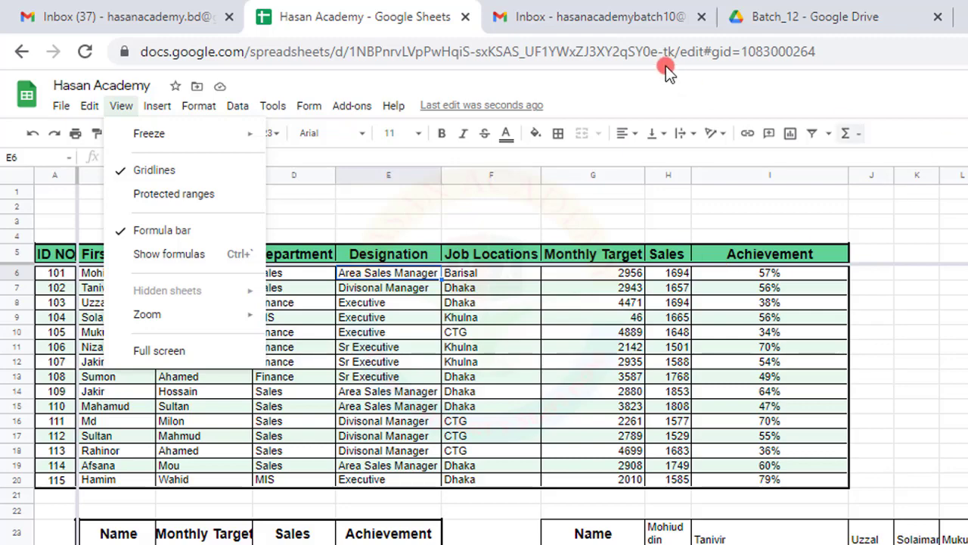
{"action": "left_click", "coordinate": [185, 351]}
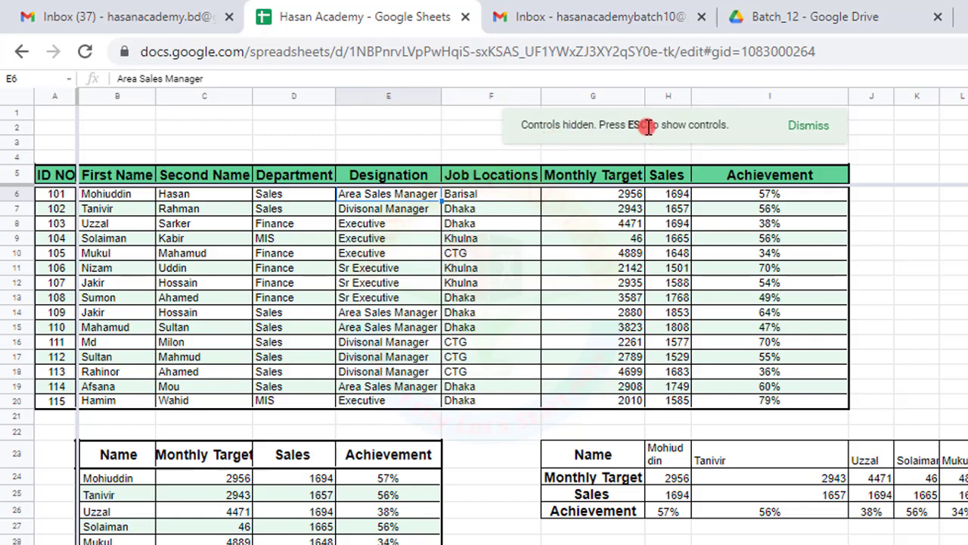
{"action": "key", "text": "Escape"}
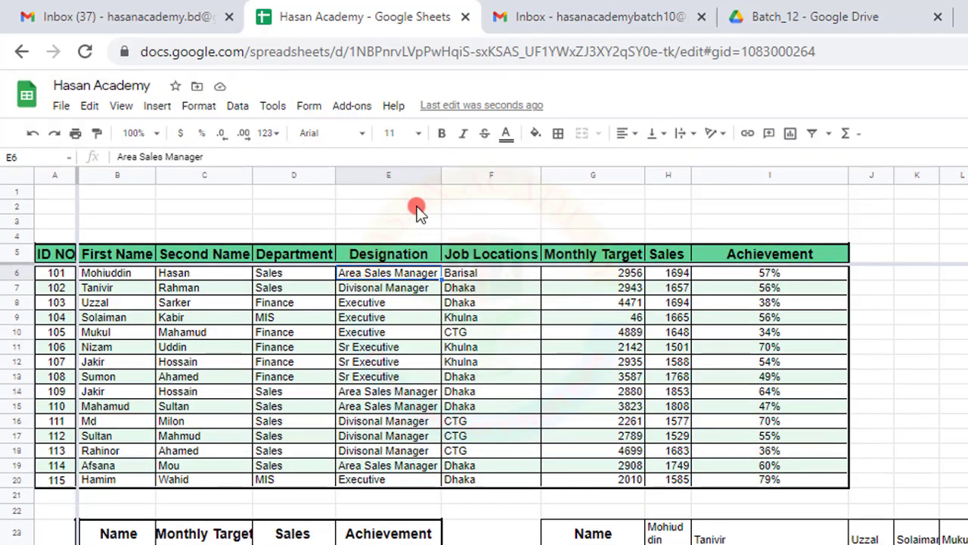
{"action": "left_click", "coordinate": [340, 290]}
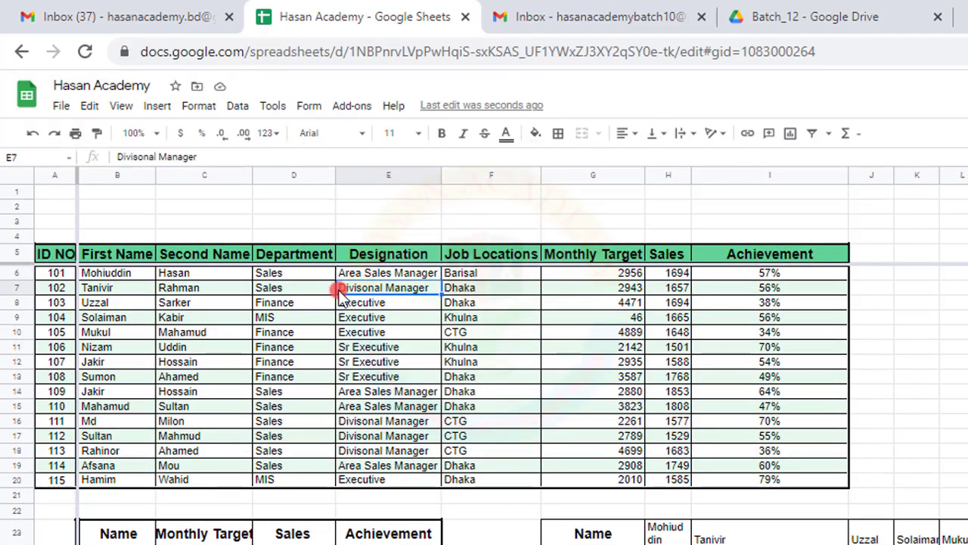
Show the View > Freeze submenu with its row and column freeze options.
{"action": "left_click", "coordinate": [115, 119]}
{"action": "left_click", "coordinate": [173, 138]}
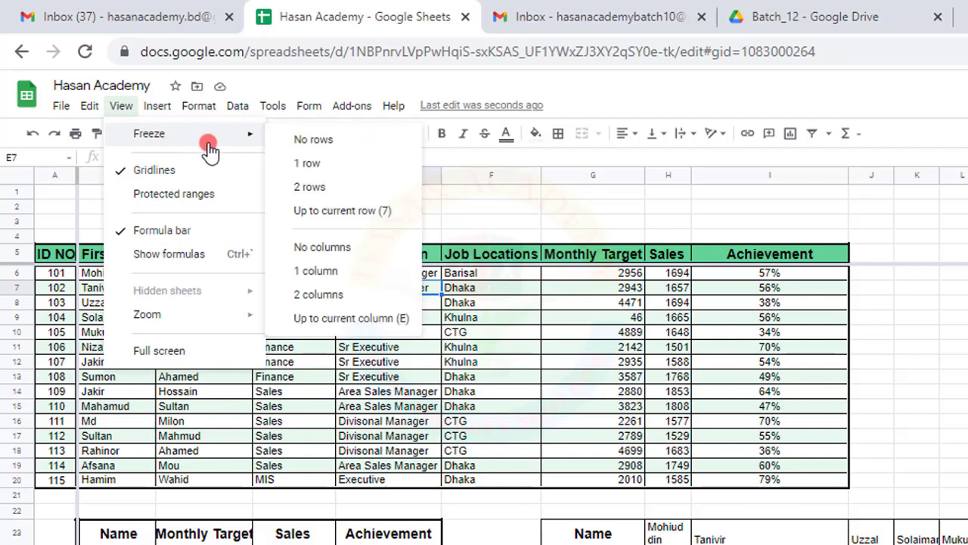